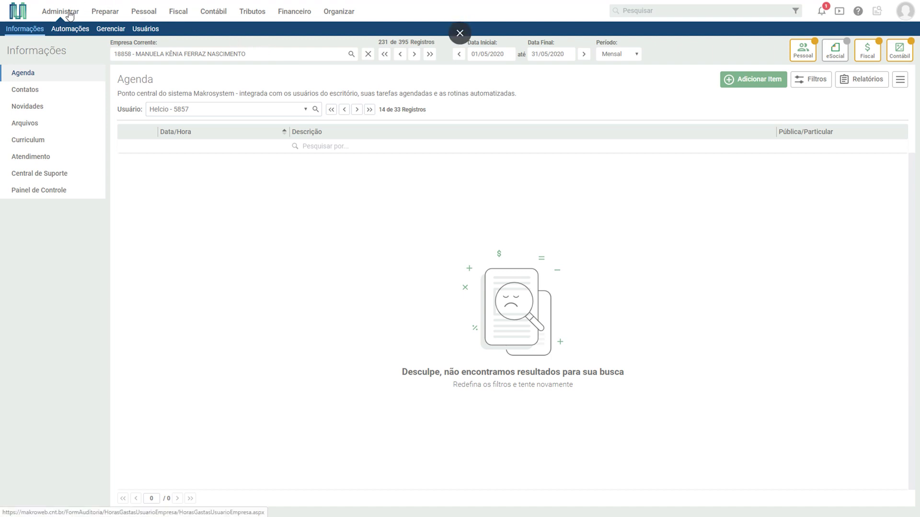
Step: Open the Apuração do custo do usuário page under Gerenciar and filter the accesses by the user's first name
click(110, 29)
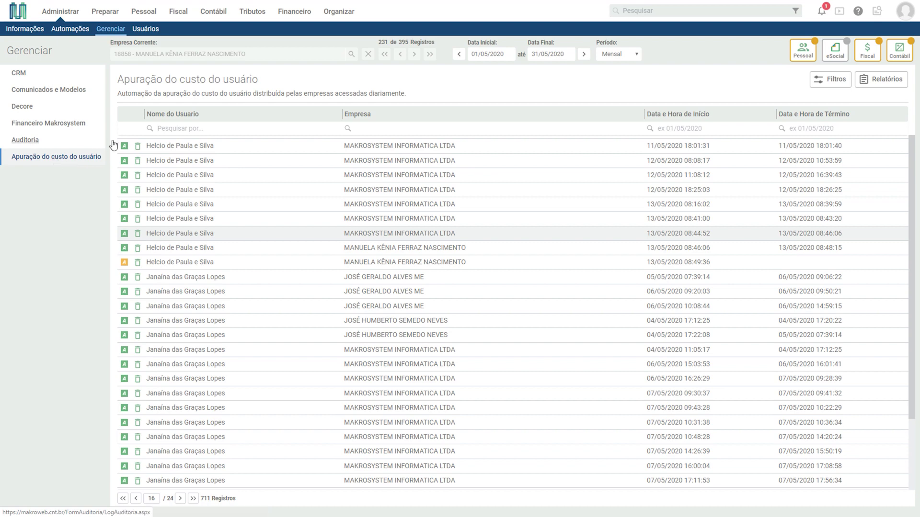
click(198, 129)
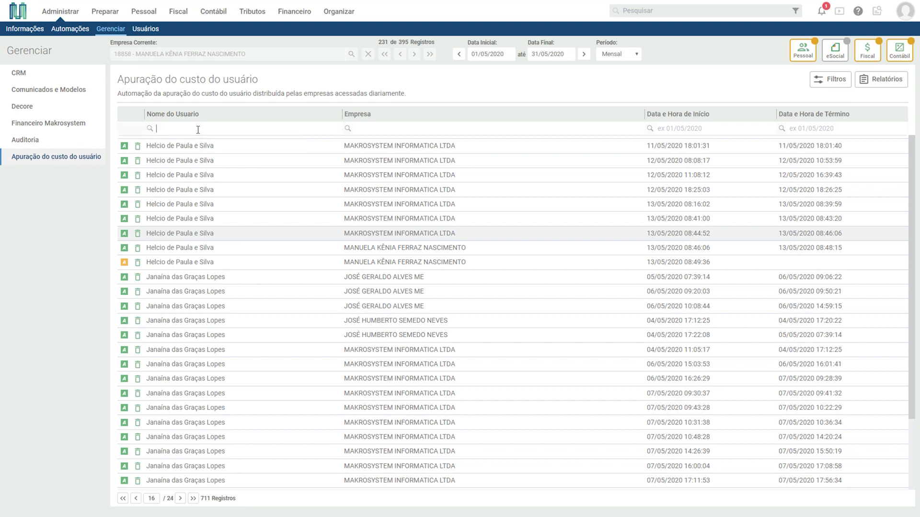
text(helcio)
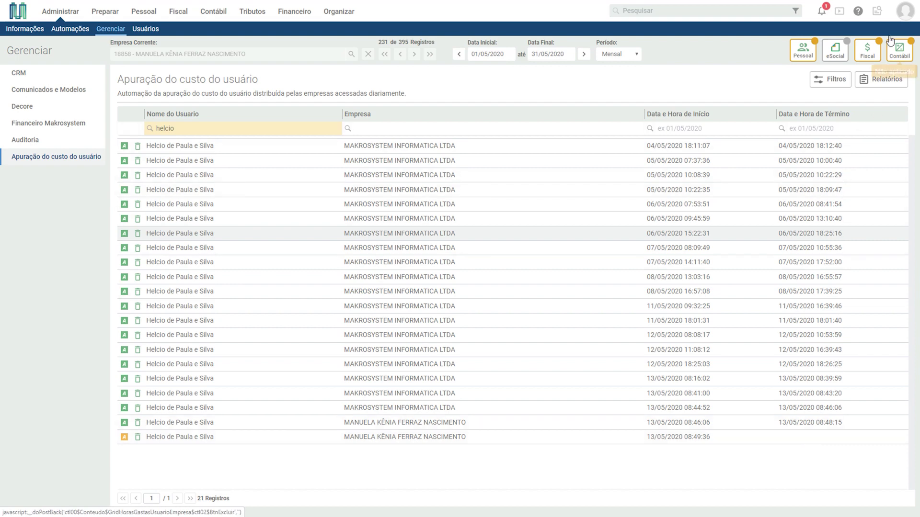
click(904, 11)
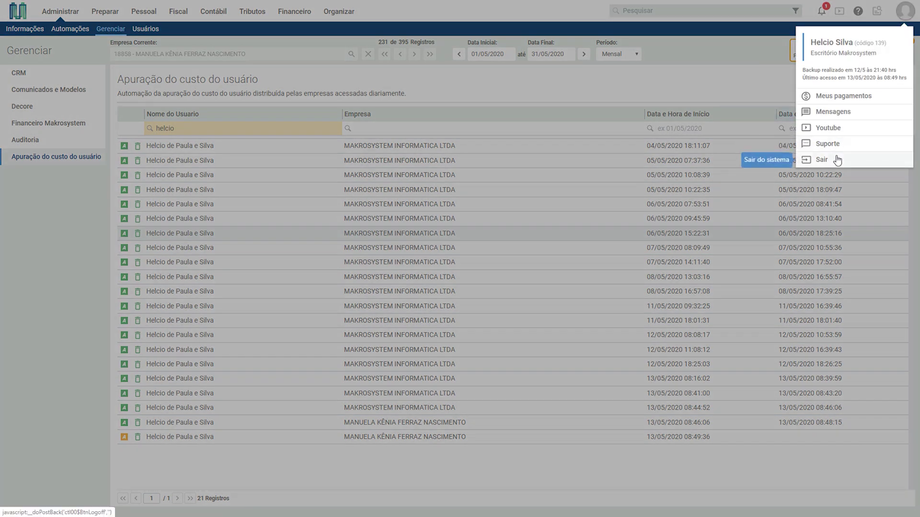
click(581, 77)
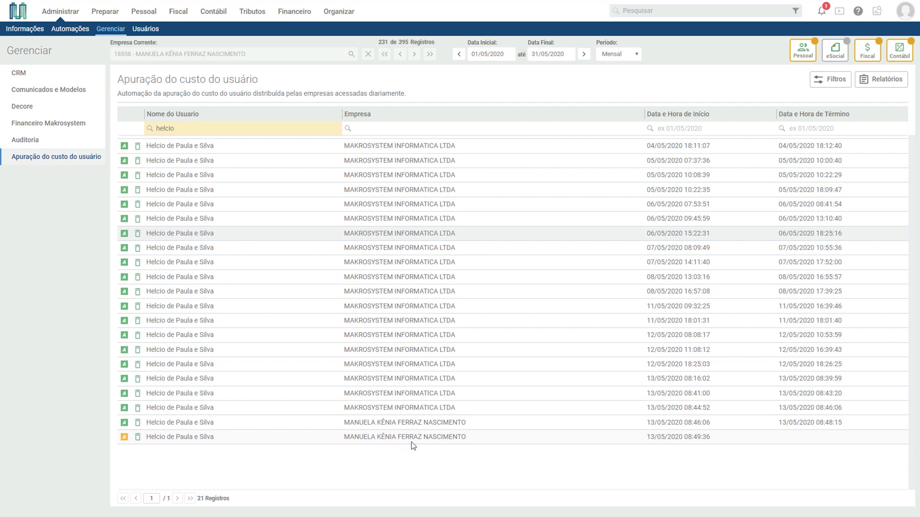
Step: Visit the Fiscal module's Especiais, Encerramento and Preparações pages and return to the Apuração do custo do usuário list
click(152, 15)
click(175, 12)
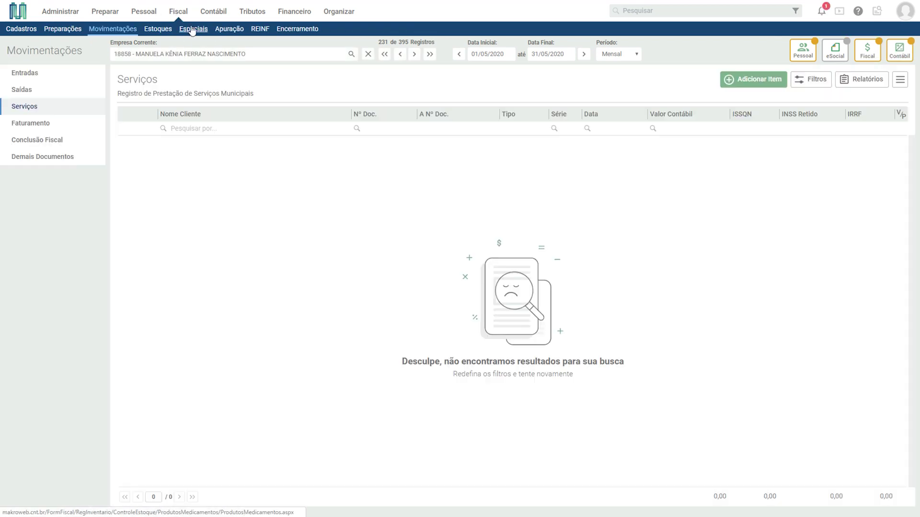
click(189, 29)
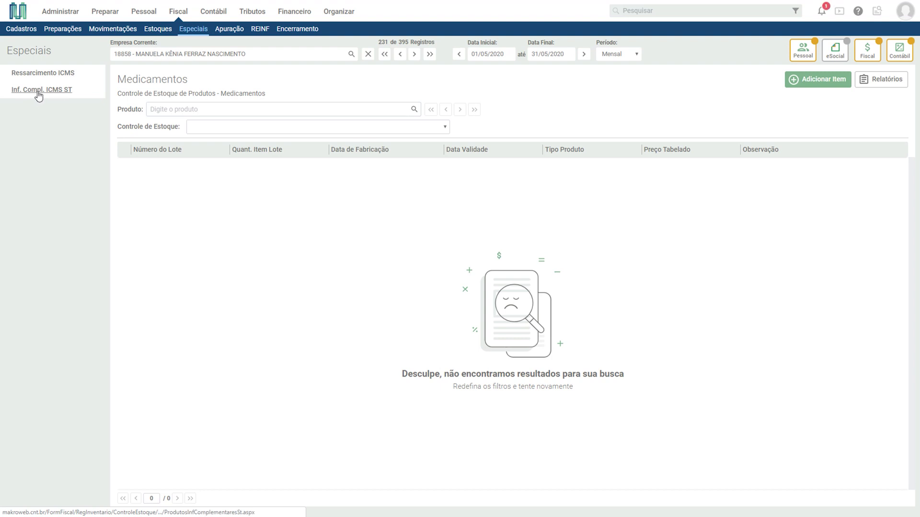
click(50, 91)
click(298, 30)
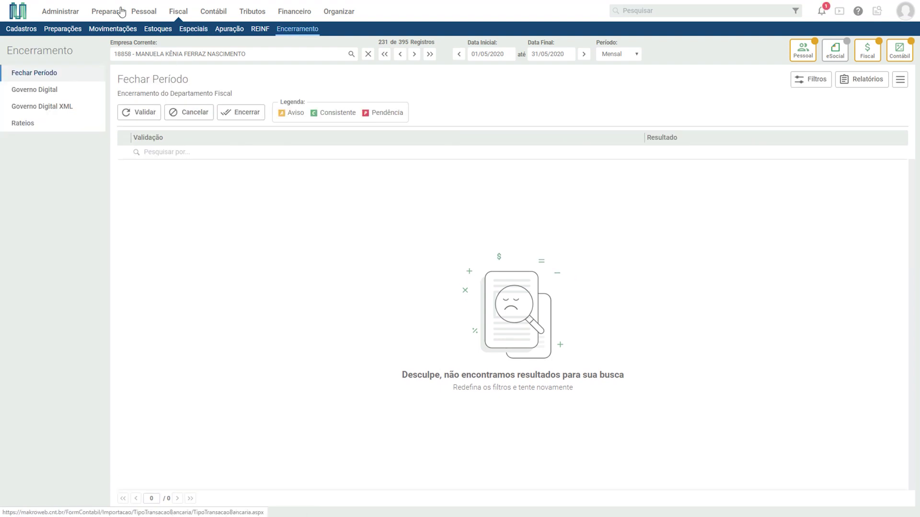
click(72, 29)
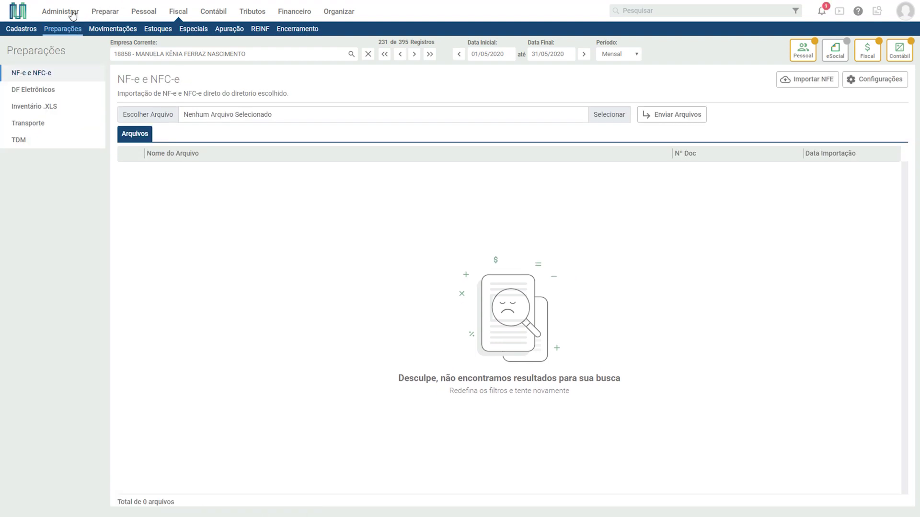
click(72, 12)
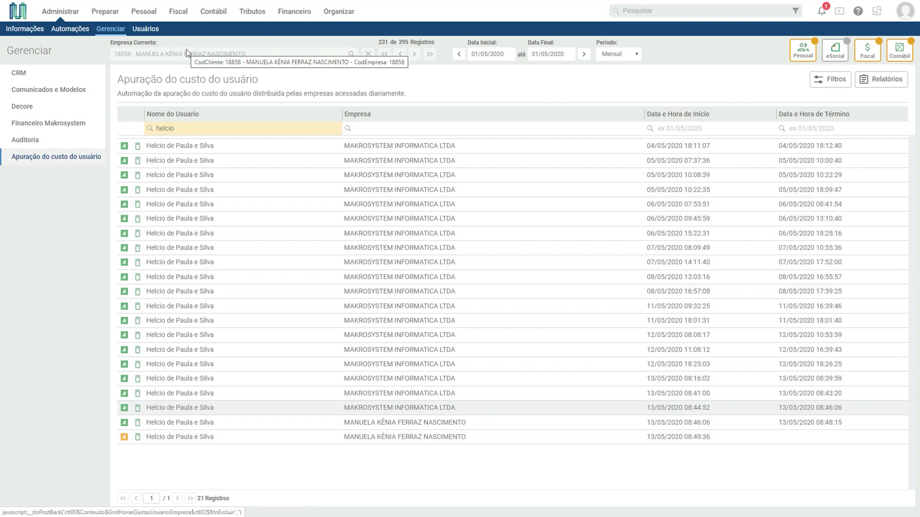
Step: Switch the current company to MAKROSYSTEM INFORMATICA LTDA from the Agenda page and reopen the user cost list
click(24, 29)
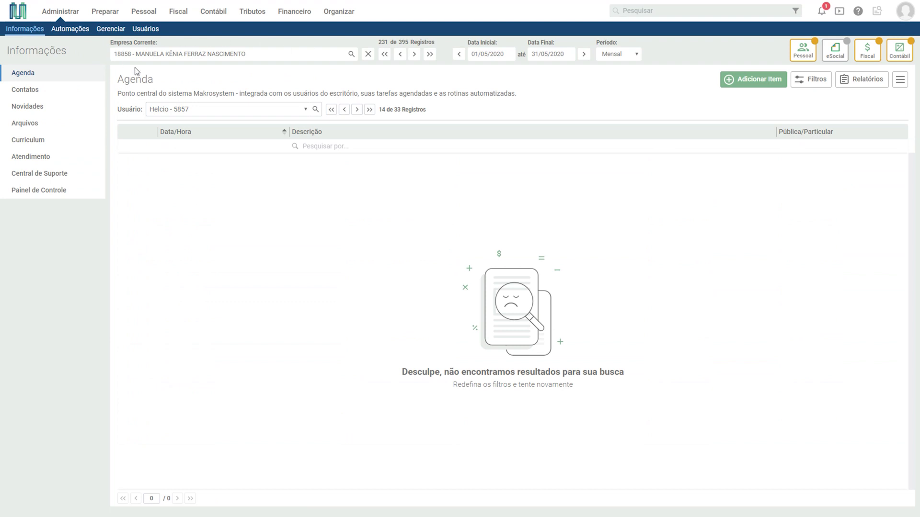
click(400, 54)
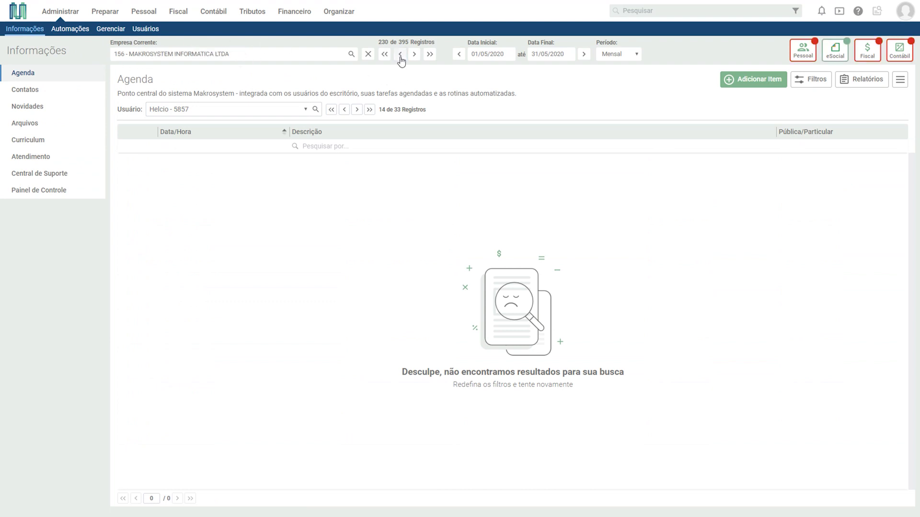
click(111, 29)
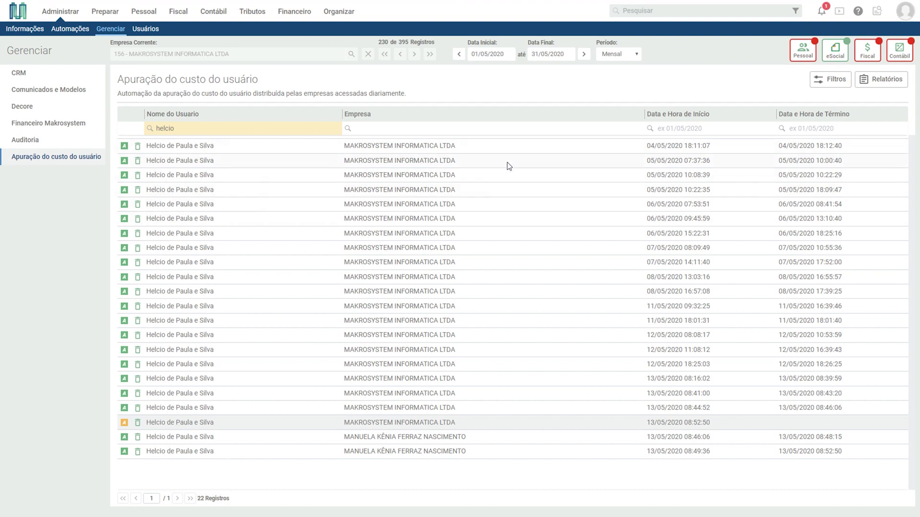
Step: Clear the user name filter and filter the accesses by company with "makrosystem"
double_click(204, 126)
key(BackSpace)
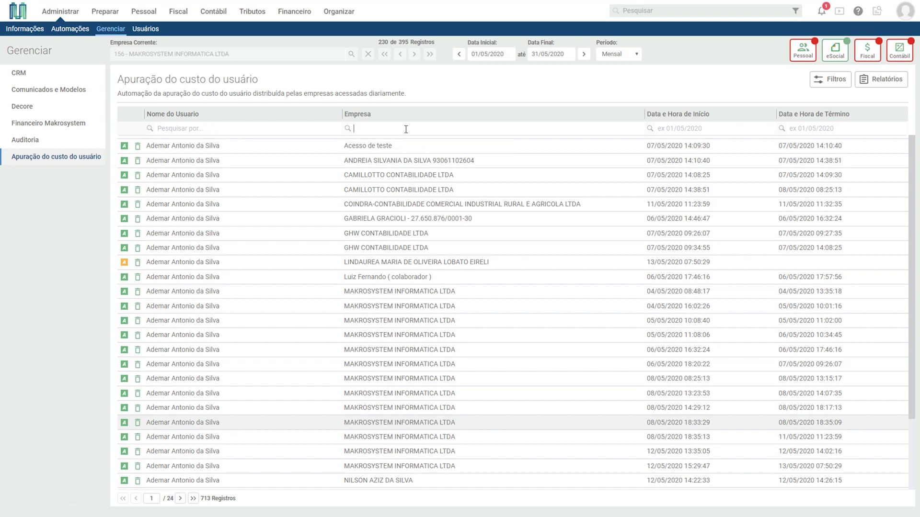
text(makrposystem)
key(Return)
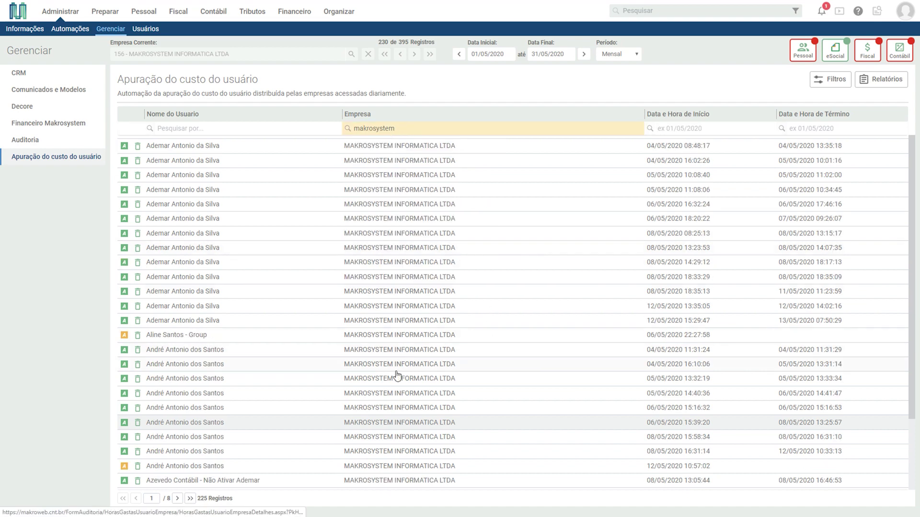
scroll(438, 378, down, 2)
scroll(438, 378, up, 2)
Step: Narrow the company's accesses to one collaborator by filtering on that user's first name
click(242, 128)
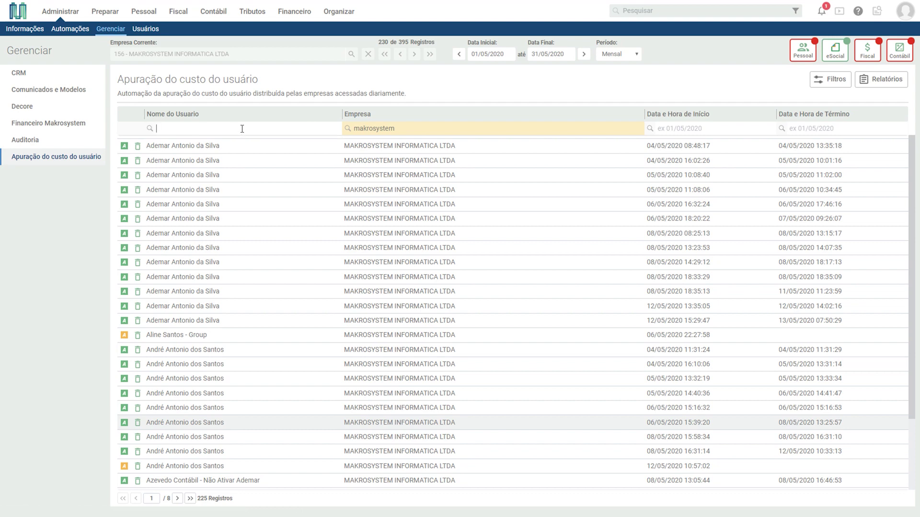
text(ademasr)
key(BackSpace)
key(BackSpace)
text(r)
key(Tab)
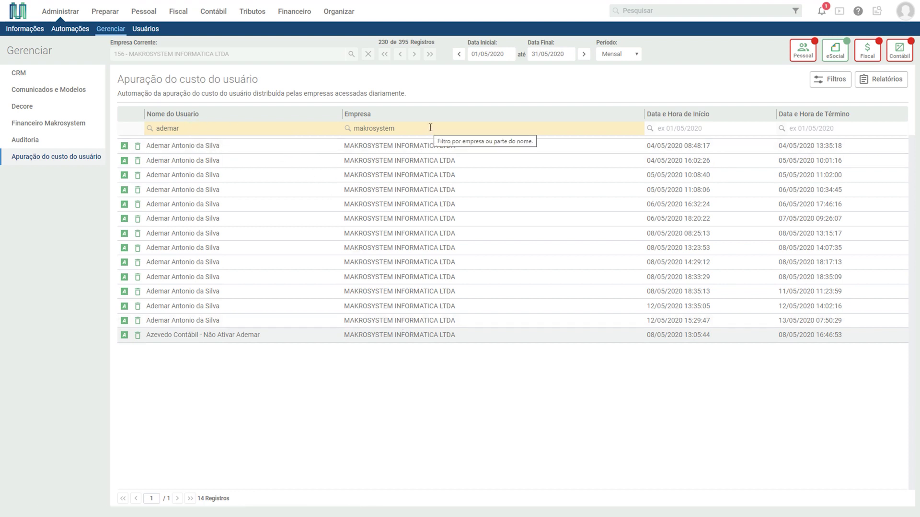
Step: Clear both the user name filter and the company filter from the access list
click(214, 128)
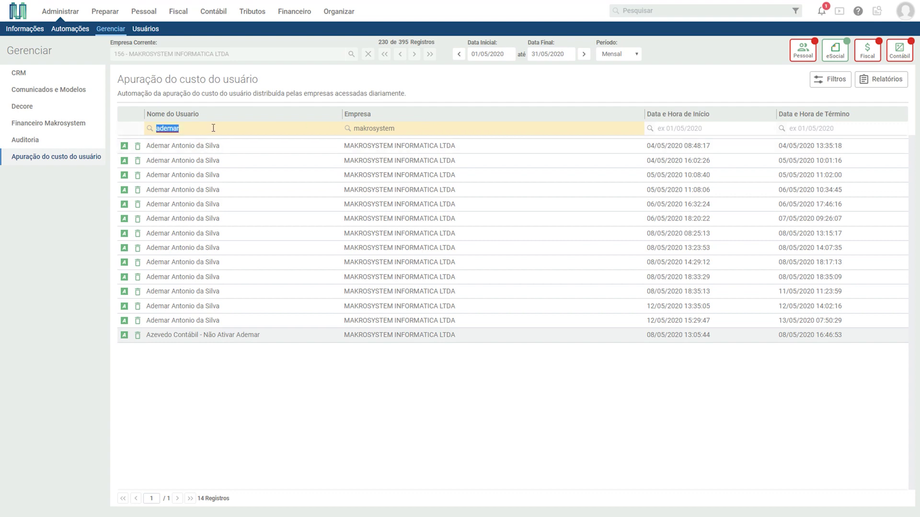
key(BackSpace)
click(419, 125)
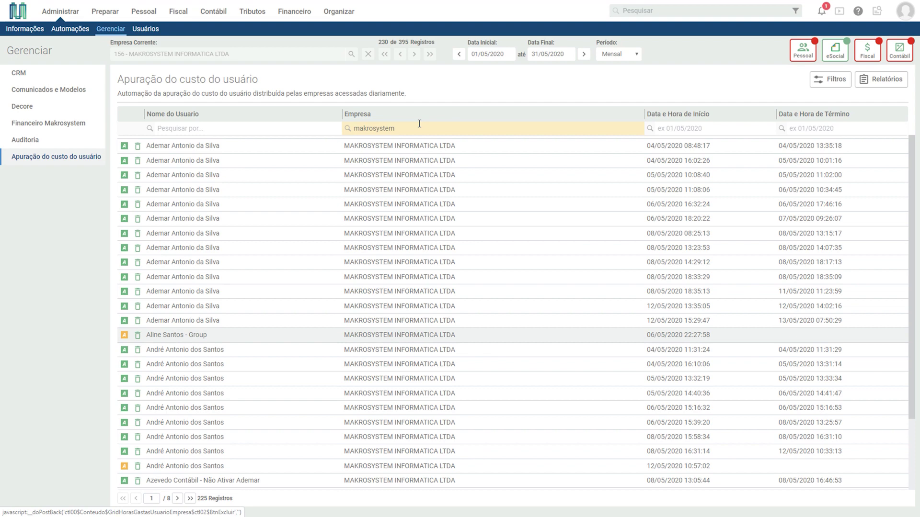
double_click(419, 124)
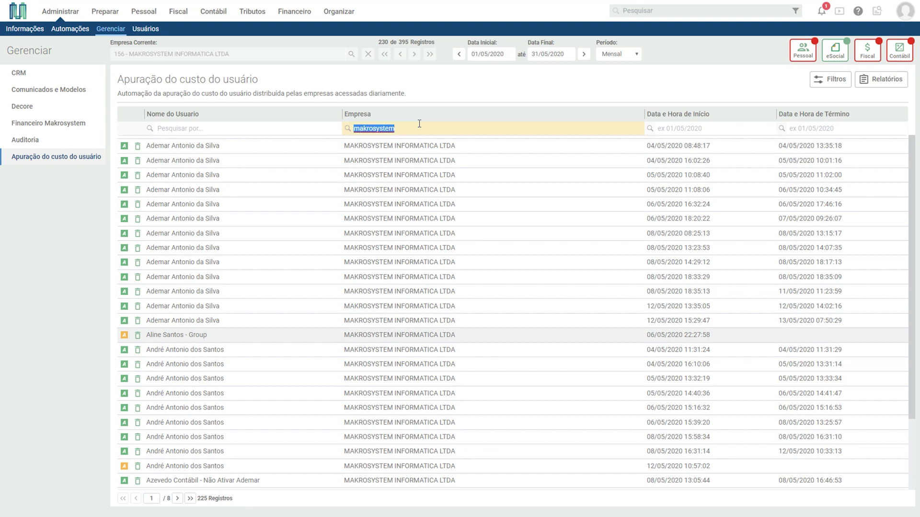
key(BackSpace)
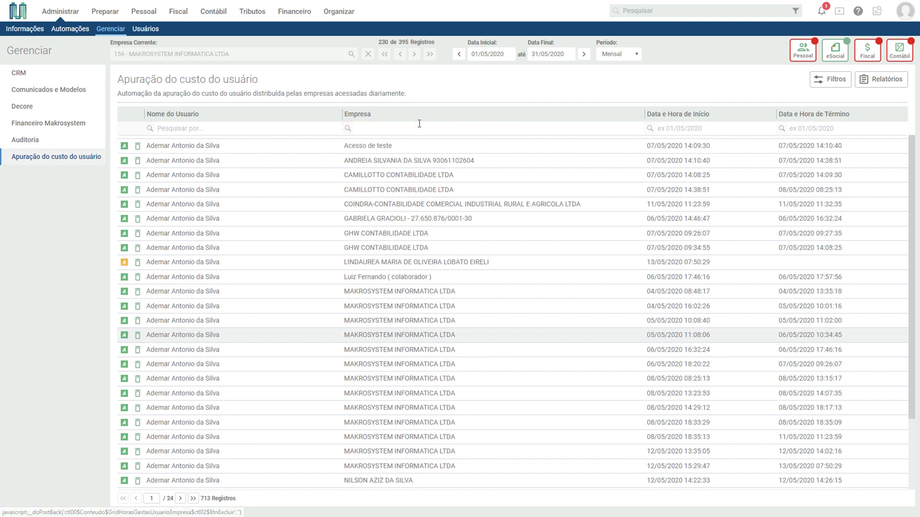
Step: Filter the accesses by start date 06/05/2020 and browse through all result pages back to the first
click(700, 128)
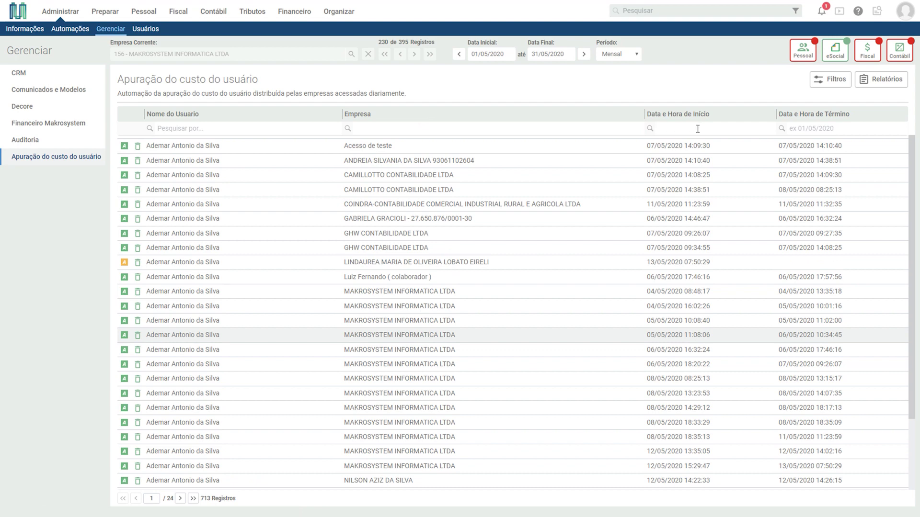
text(06/05/2020)
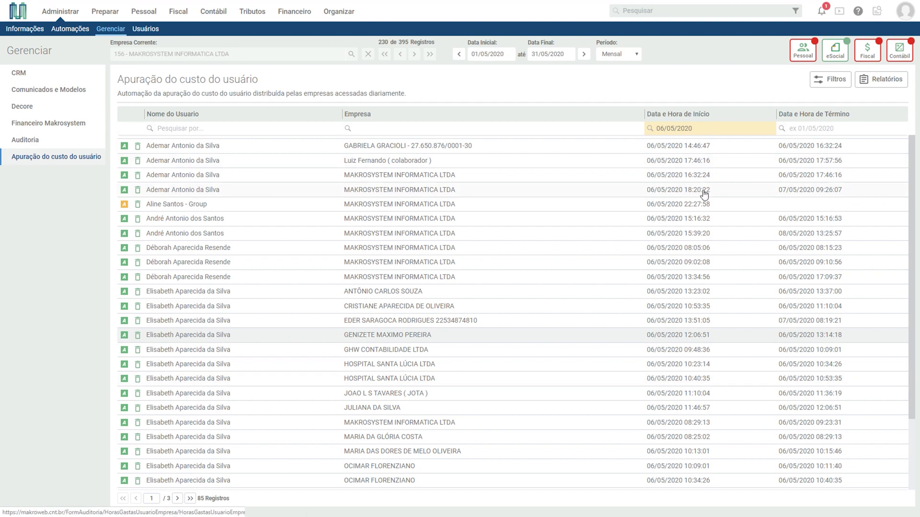
scroll(669, 236, down, 2)
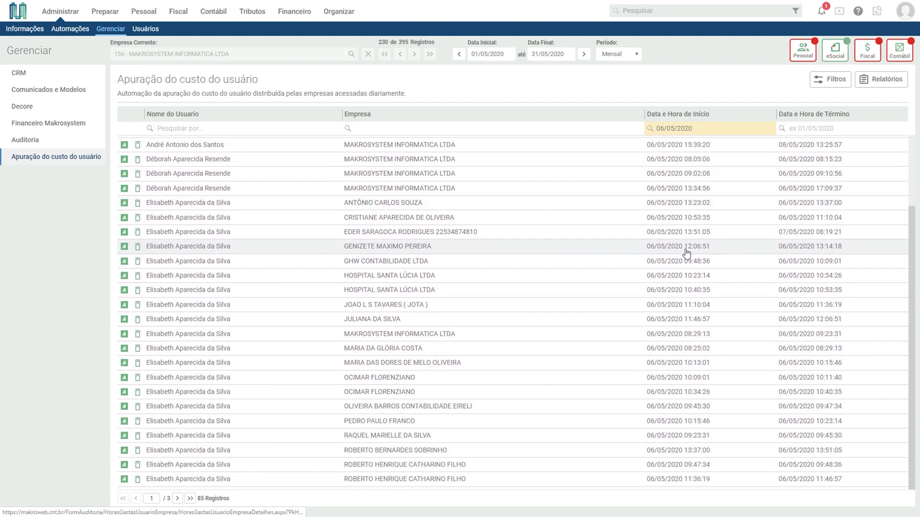
click(178, 499)
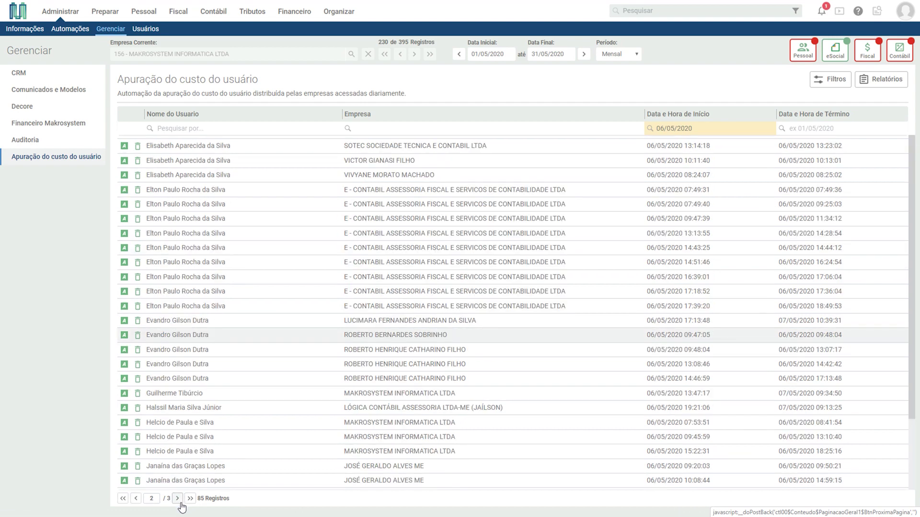
click(181, 503)
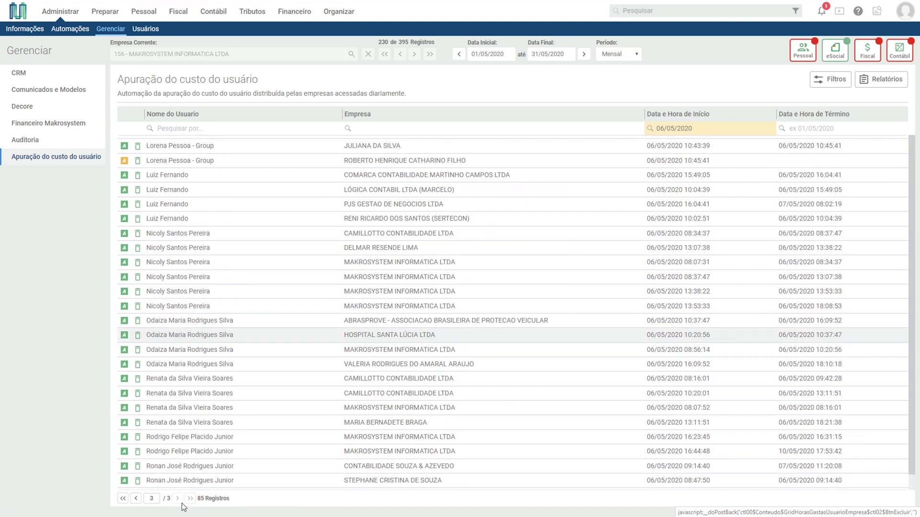
click(122, 499)
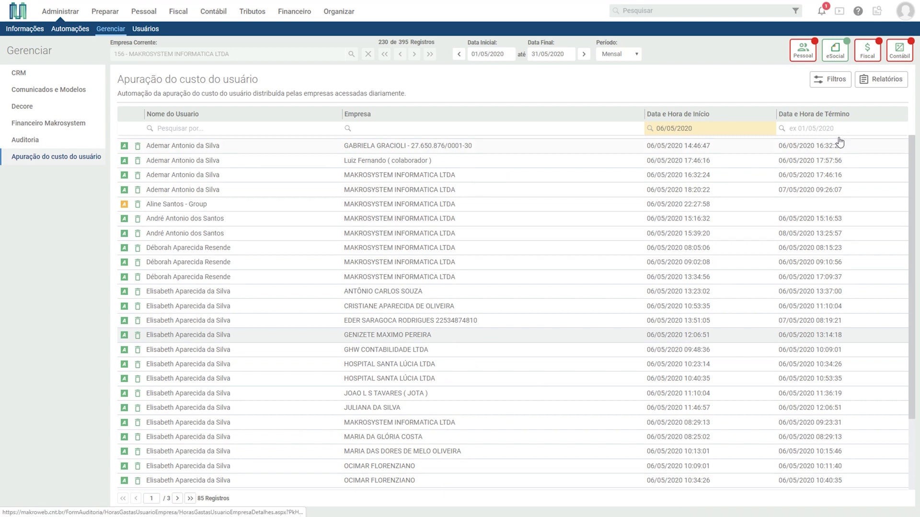
Step: Set the end date filter to 07/05/2020 and remove the start date filter
click(821, 129)
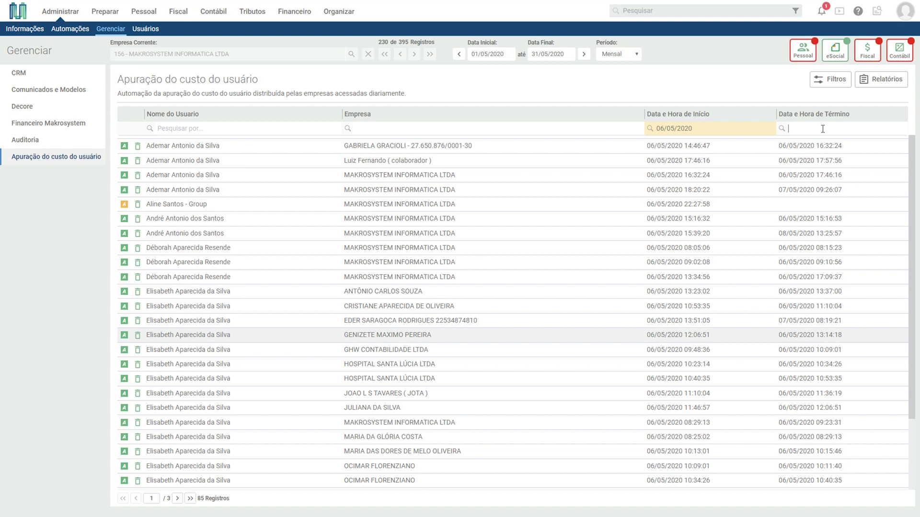
text(07/05/2020)
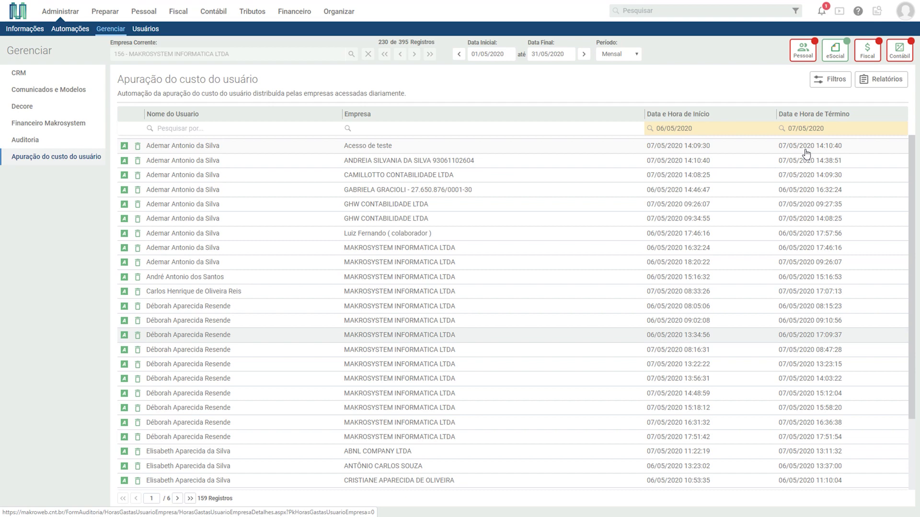
click(719, 128)
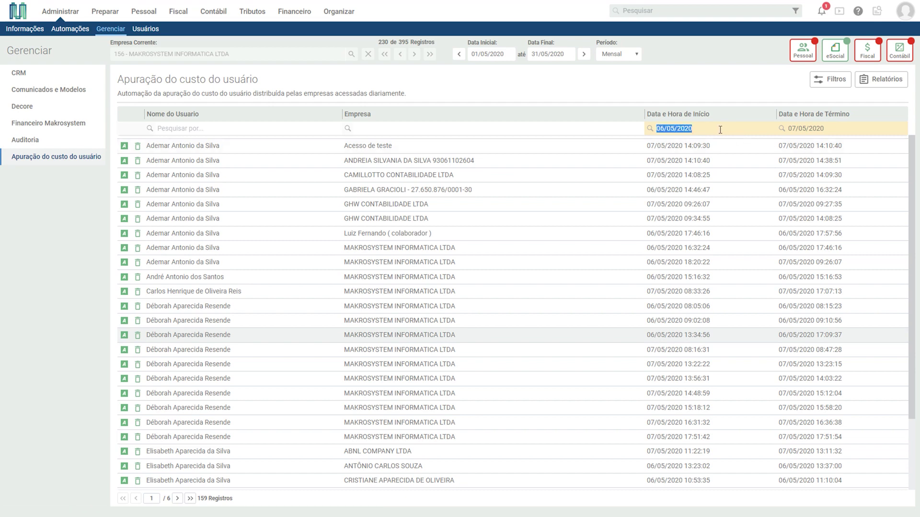
key(BackSpace)
Step: Clear the end date filter from the access list
click(830, 129)
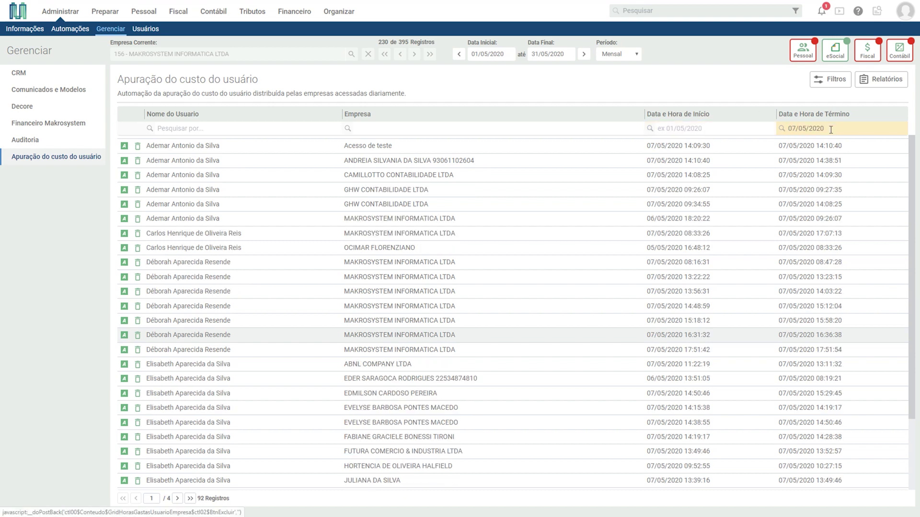
click(799, 126)
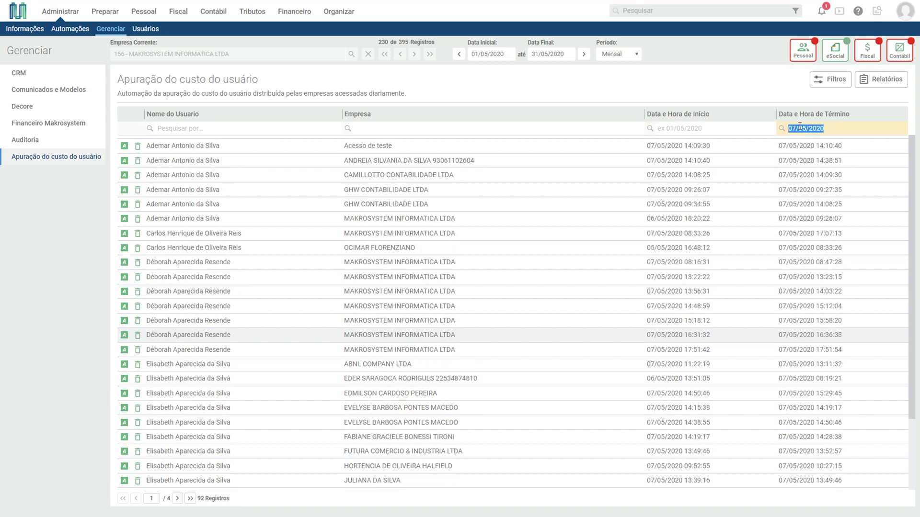
key(BackSpace)
Step: Filter the list by access status to show only open accesses (Acesso em aberto) and close the filter options
click(840, 84)
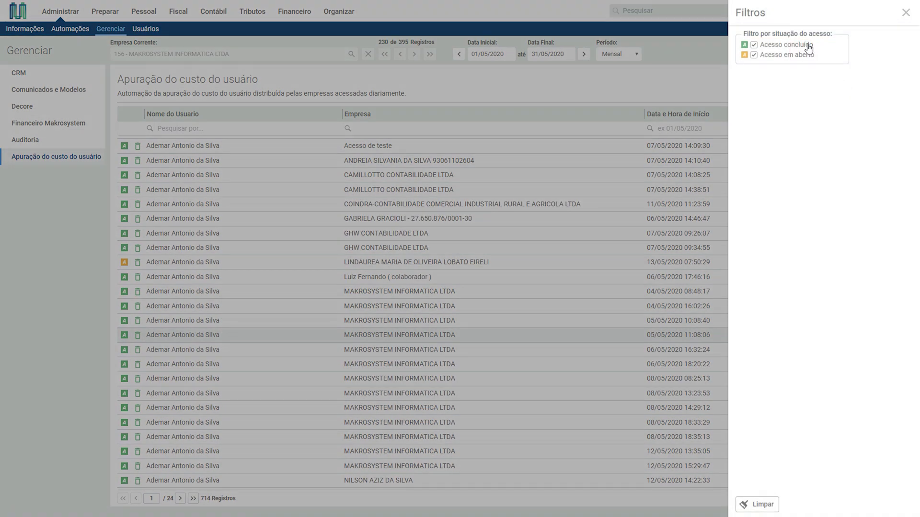
click(754, 55)
click(754, 46)
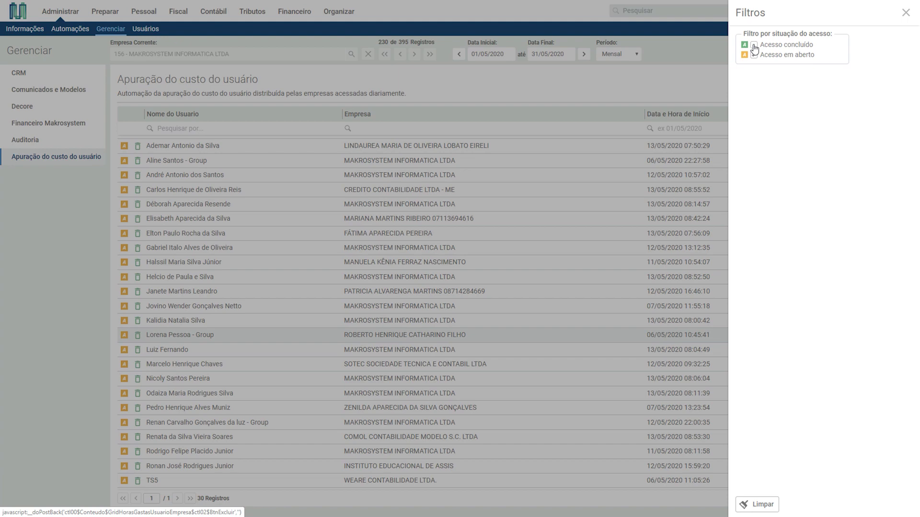
click(651, 78)
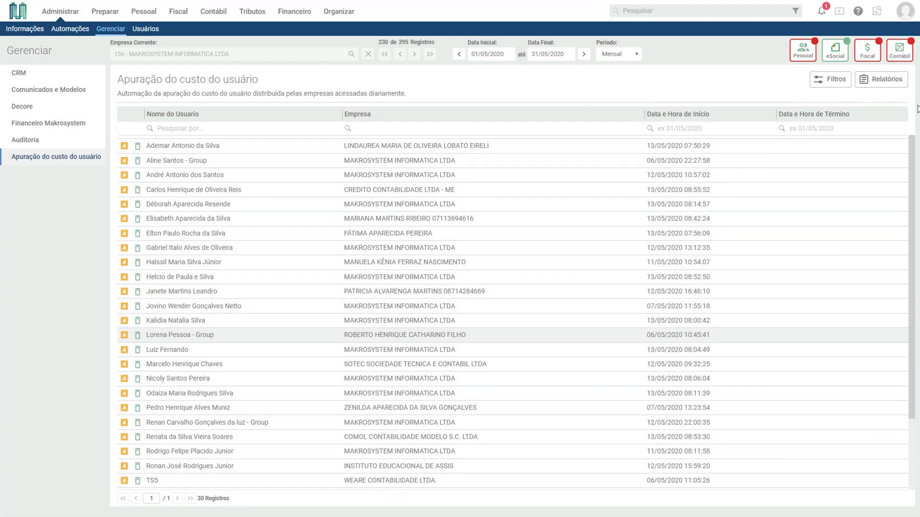
Step: Switch the access status filter from open to completed accesses only (Acesso concluído) and close the filter options
click(823, 78)
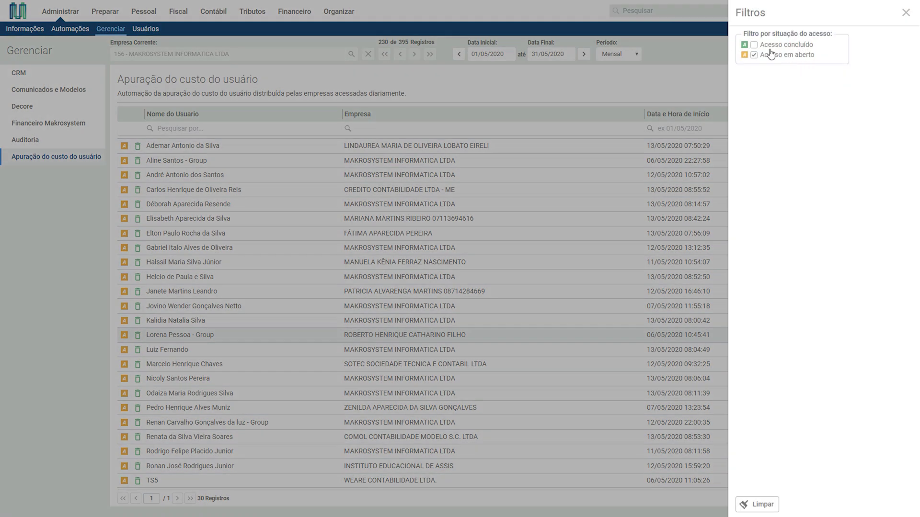
click(753, 55)
click(754, 44)
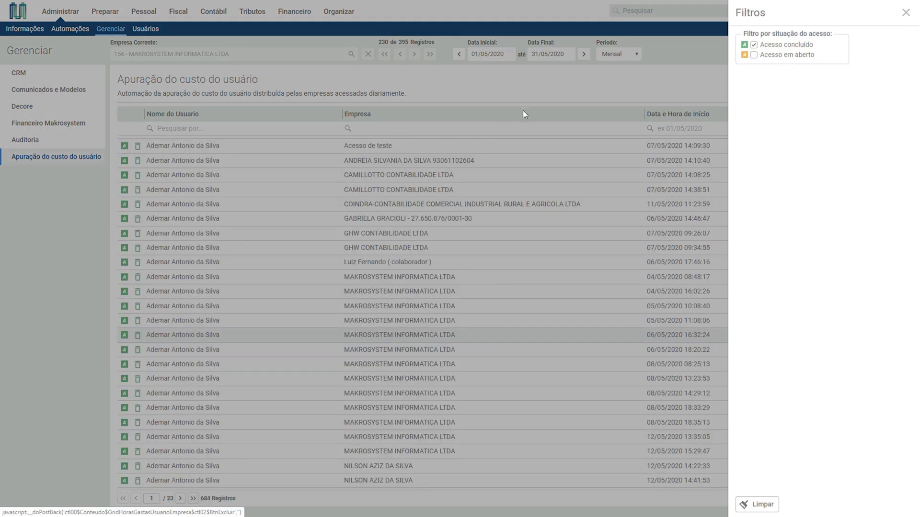
click(544, 91)
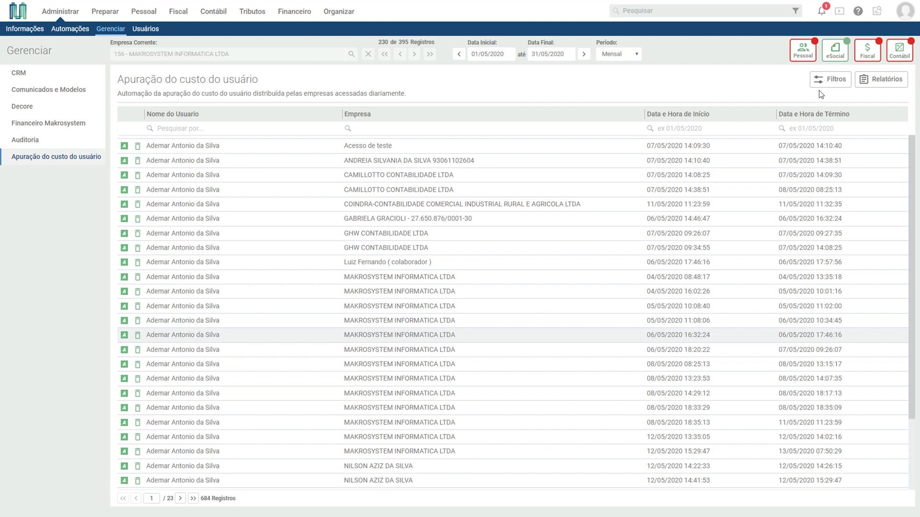
Step: Clear all filters on the user cost page and confirm the clearing
click(829, 81)
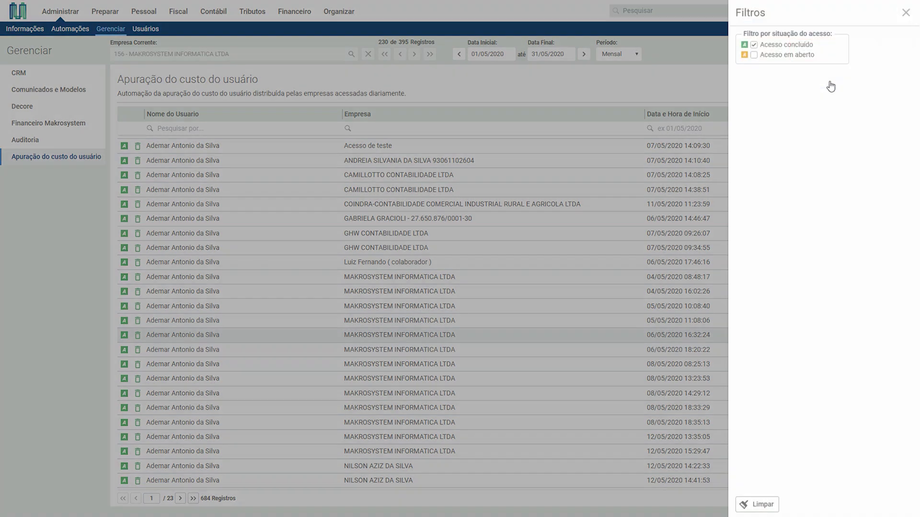
click(759, 505)
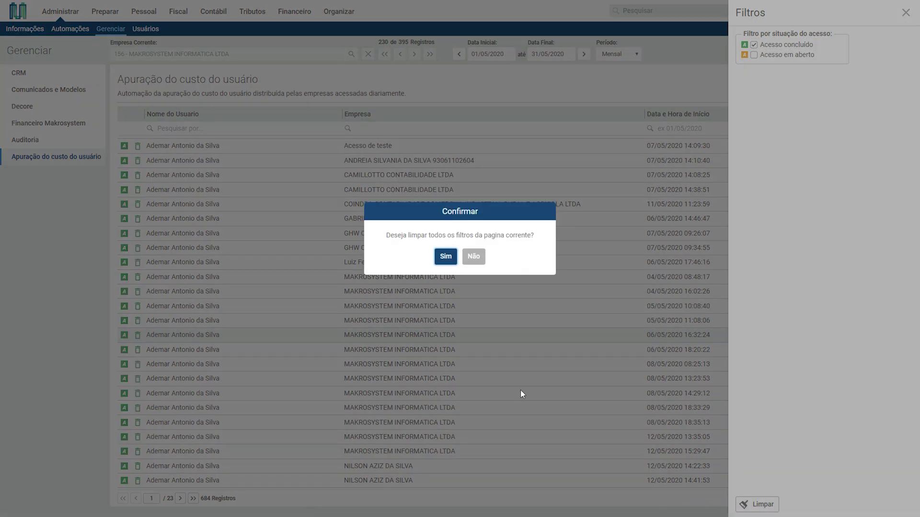
click(448, 259)
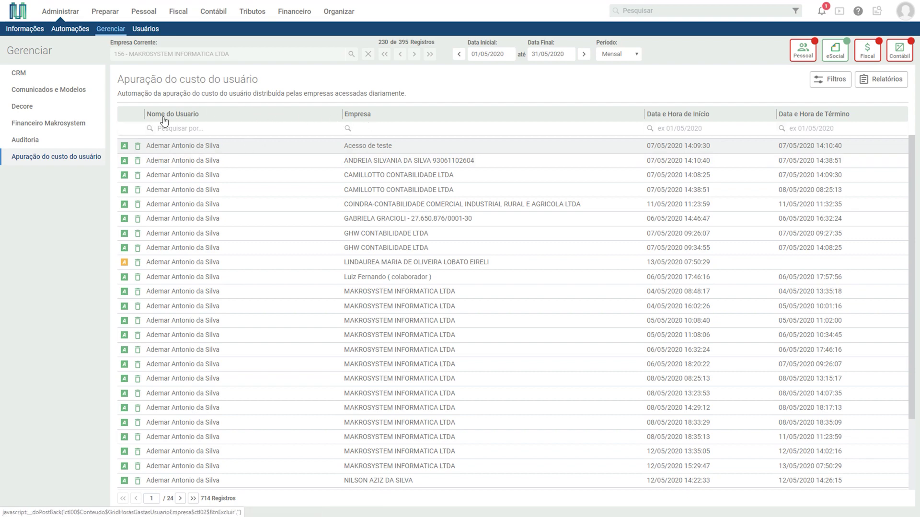
Step: Sort the access list in turn by user name, company, start date and time, and end date and time
click(334, 120)
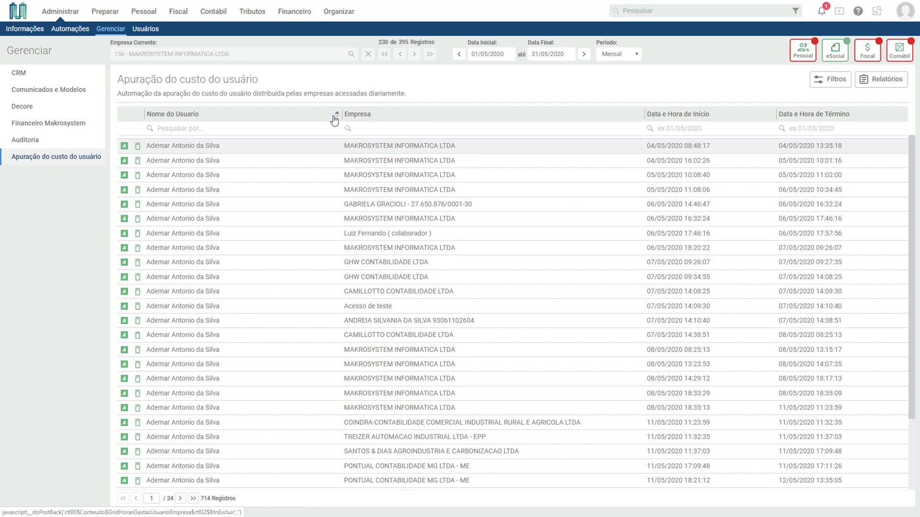
click(429, 121)
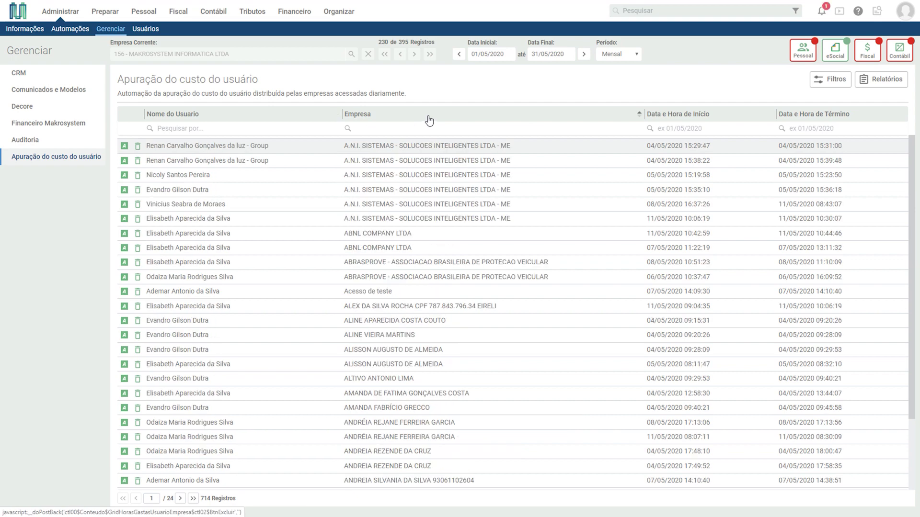
click(722, 121)
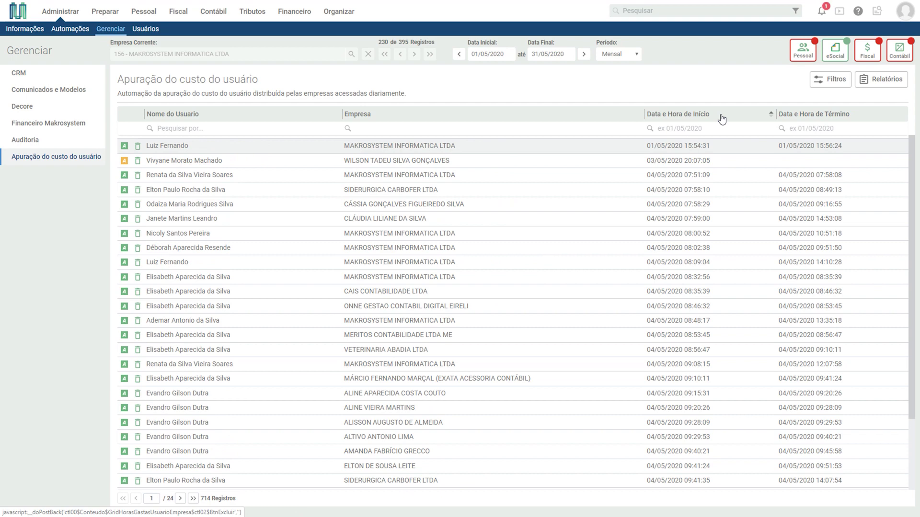
click(859, 115)
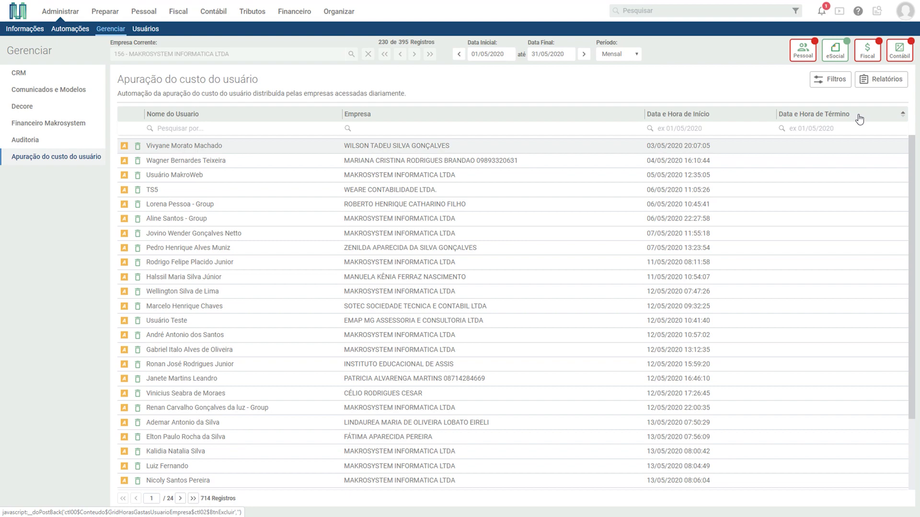
Step: Reset the sorted access list by clearing all of the page's filters and confirming
click(838, 84)
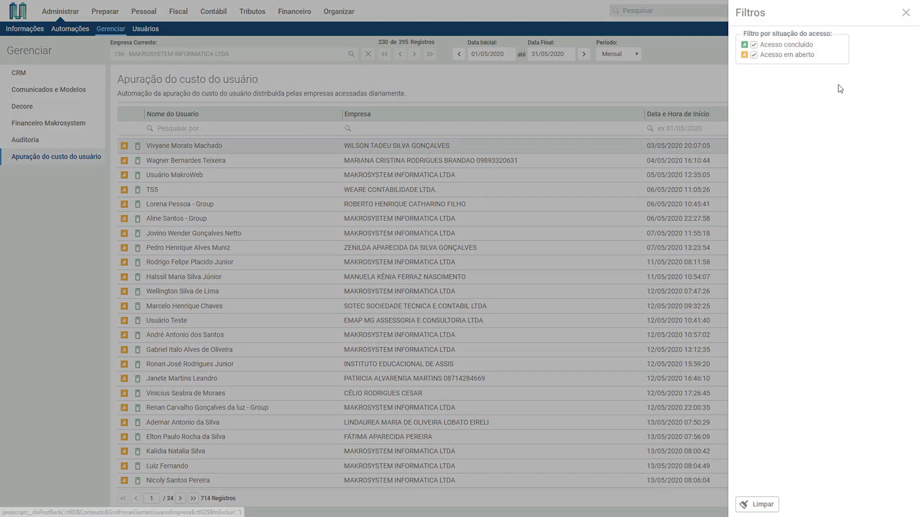
click(772, 506)
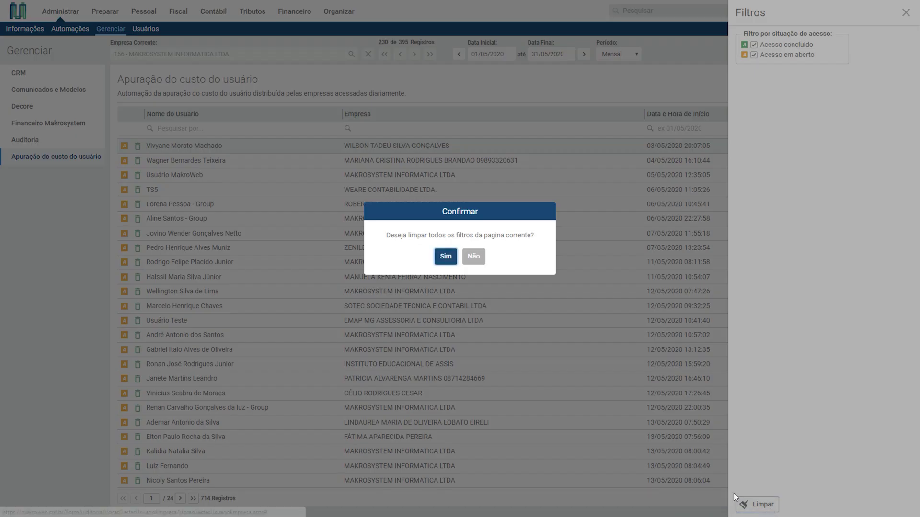
click(445, 257)
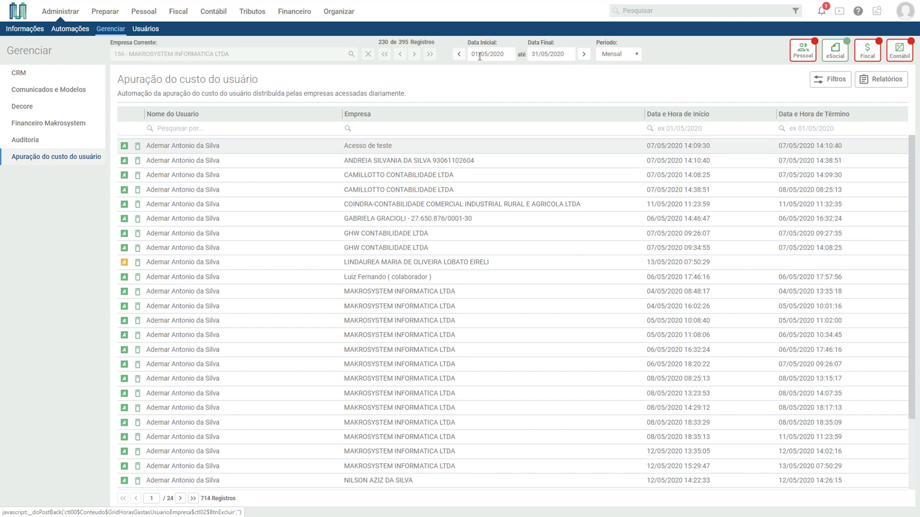
Step: Try to filter the accesses by start date 06/04/2020, and expand the system message's details before closing it
click(685, 127)
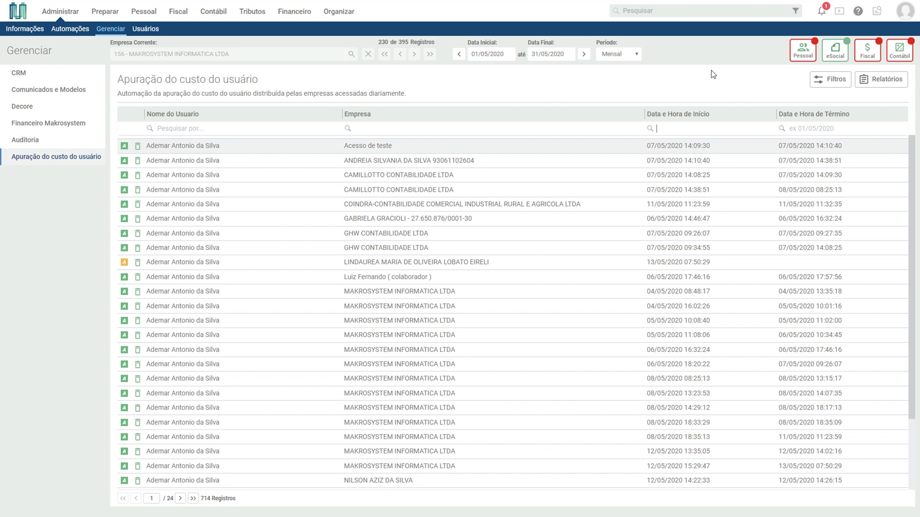
text(06/04/2020)
key(Tab)
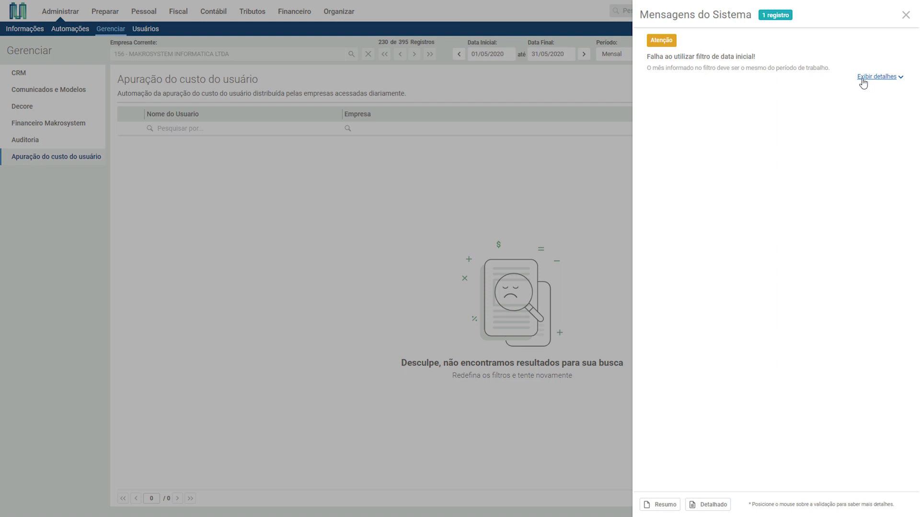
click(863, 78)
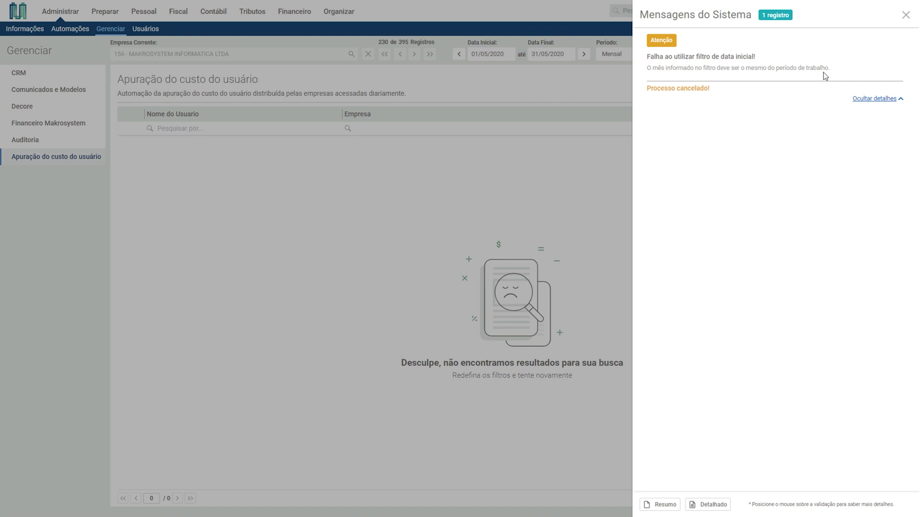
drag(654, 70, 664, 70)
click(565, 188)
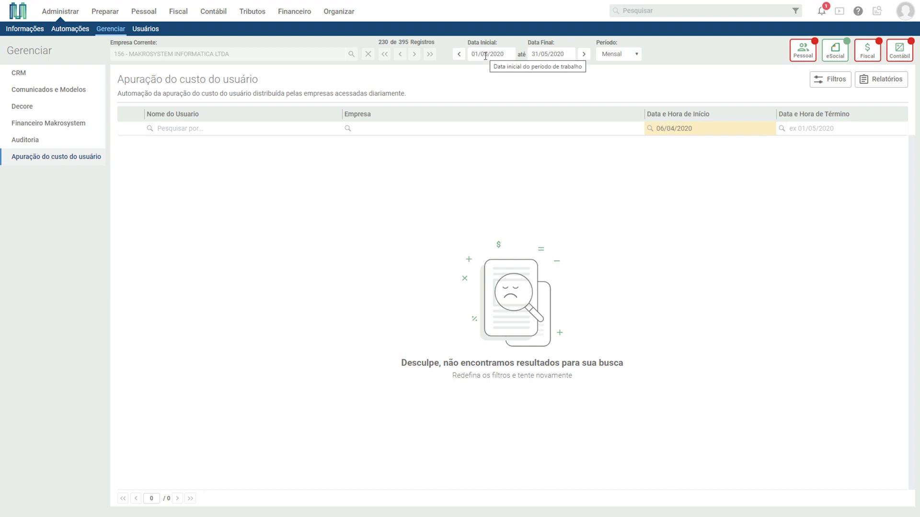
Step: Try start date 06/05/2019 as the filter, expanding the system message's details, and clear the start date filter
triple_click(699, 128)
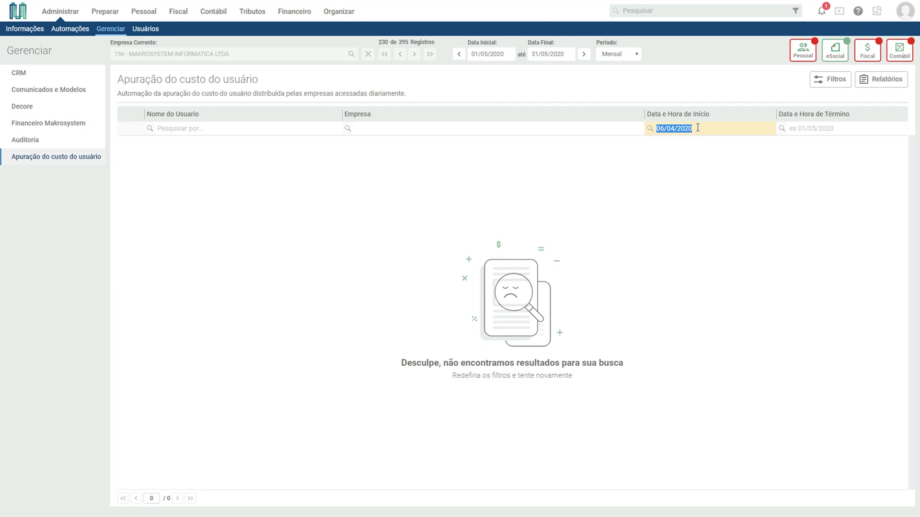
text(06/05/20)
key(Tab)
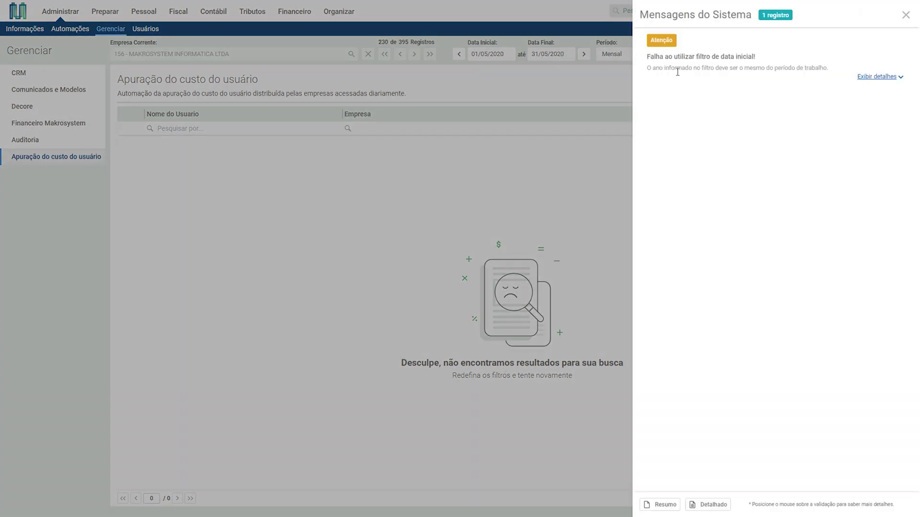
click(882, 78)
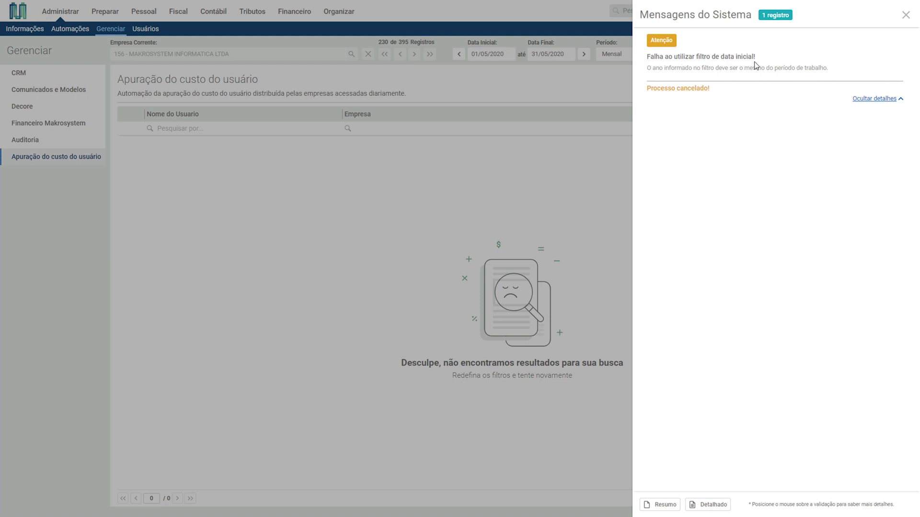
double_click(657, 69)
click(544, 133)
click(699, 129)
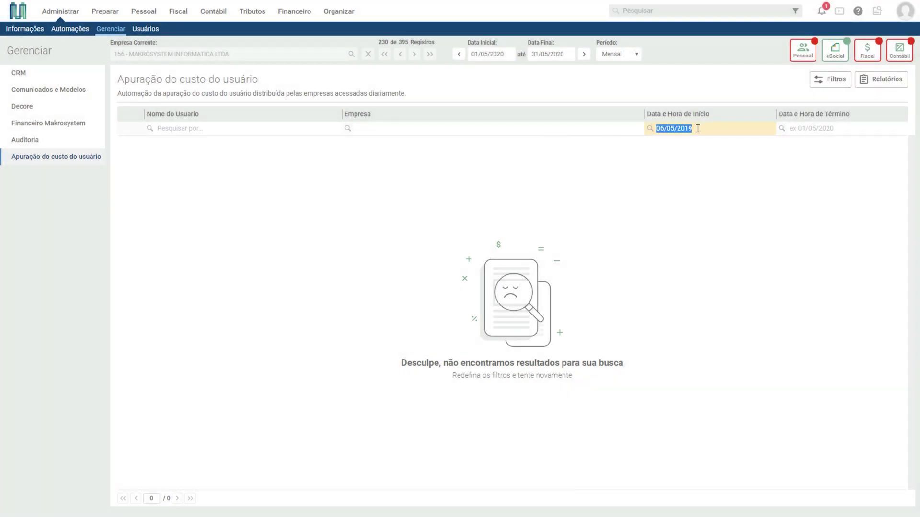
key(BackSpace)
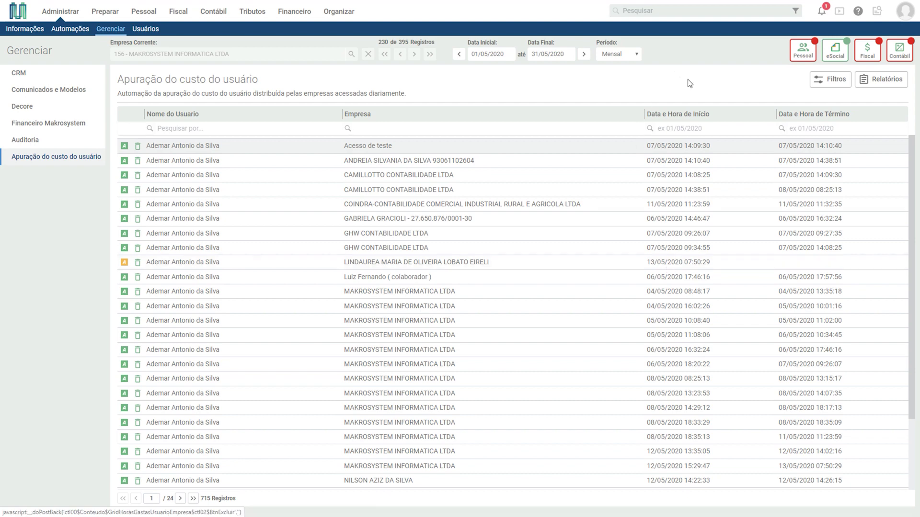
Step: Open the reports and set the detail level of Apuração Custo horas gastas por usuário/período to Analítico
click(879, 85)
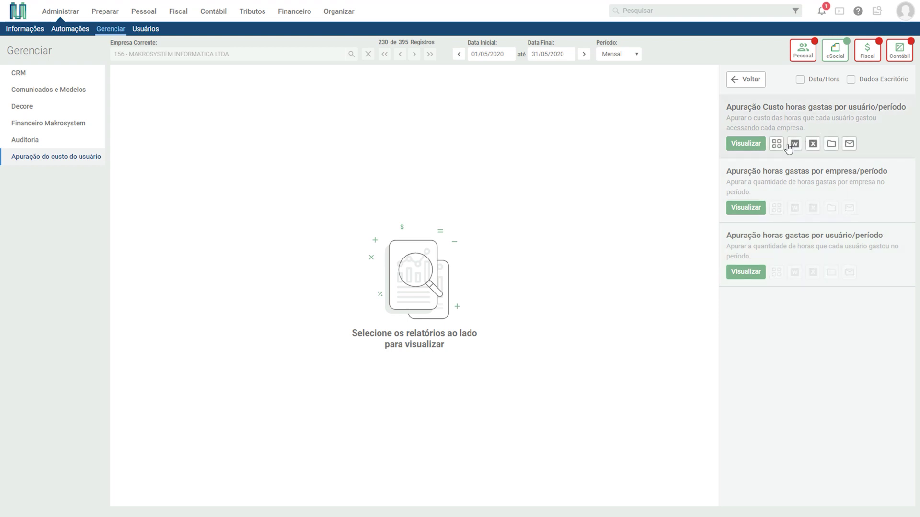
click(776, 144)
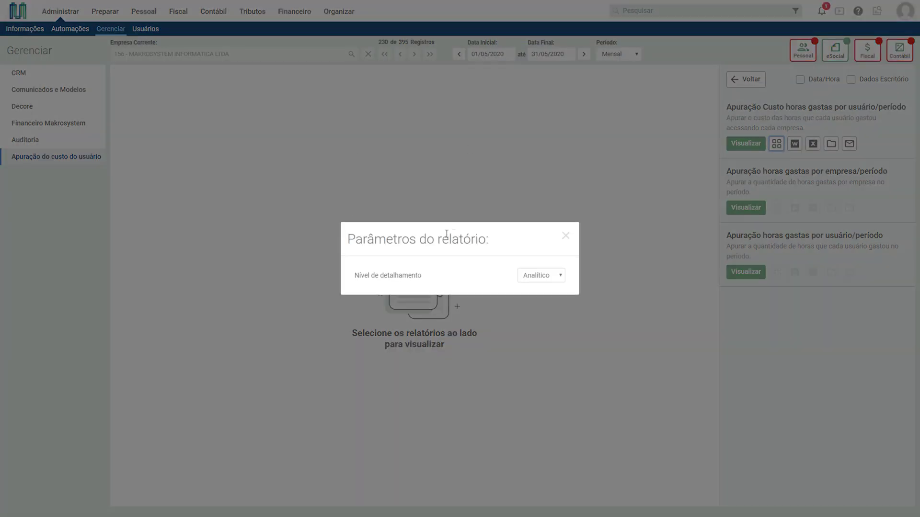
click(562, 278)
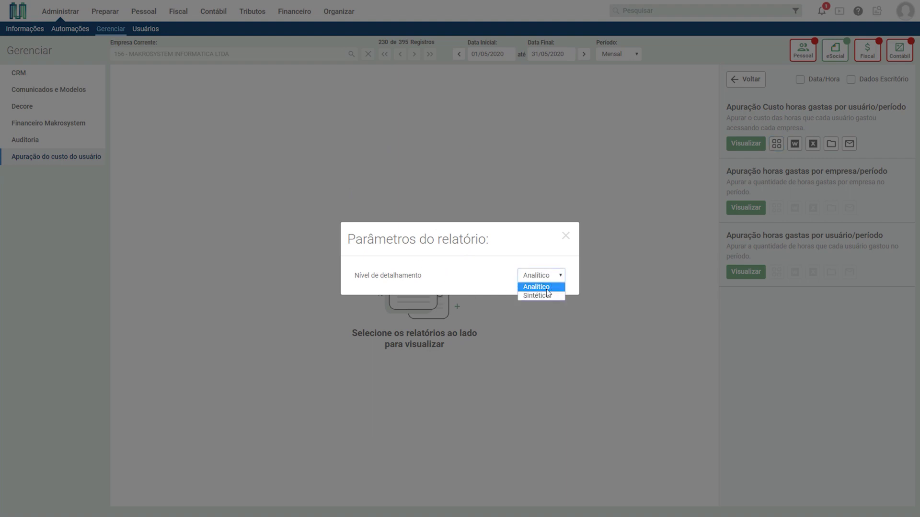
click(550, 287)
click(565, 237)
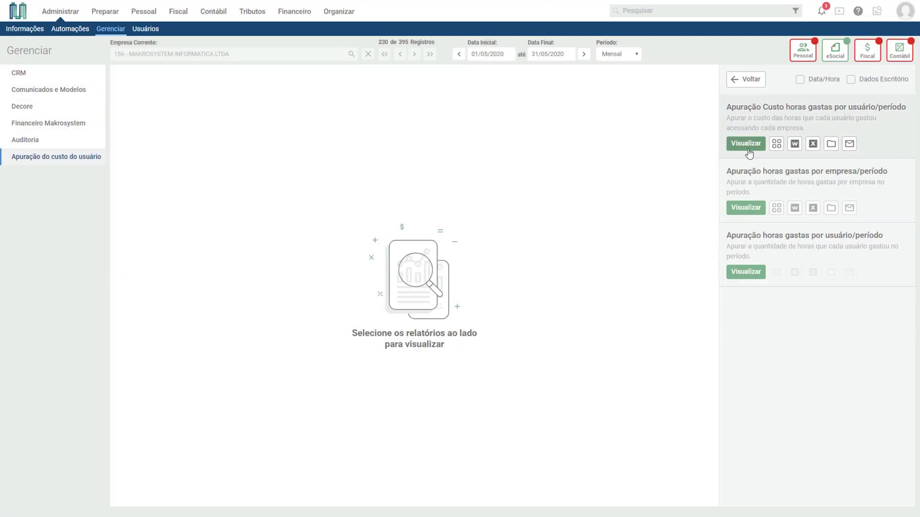
Step: View the Apuração Custo horas gastas por usuário/período report, browse each user's pages, and return to the access list
click(745, 144)
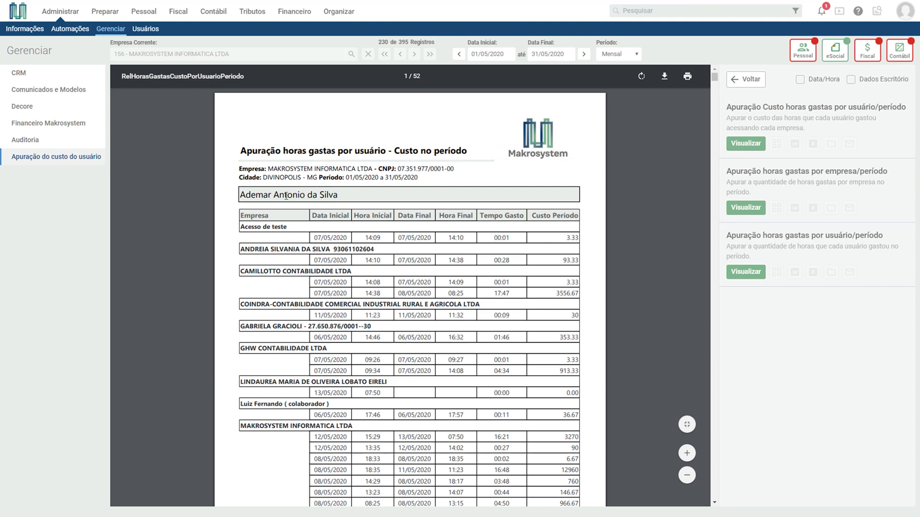
scroll(392, 252, down, 2)
scroll(392, 253, up, 2)
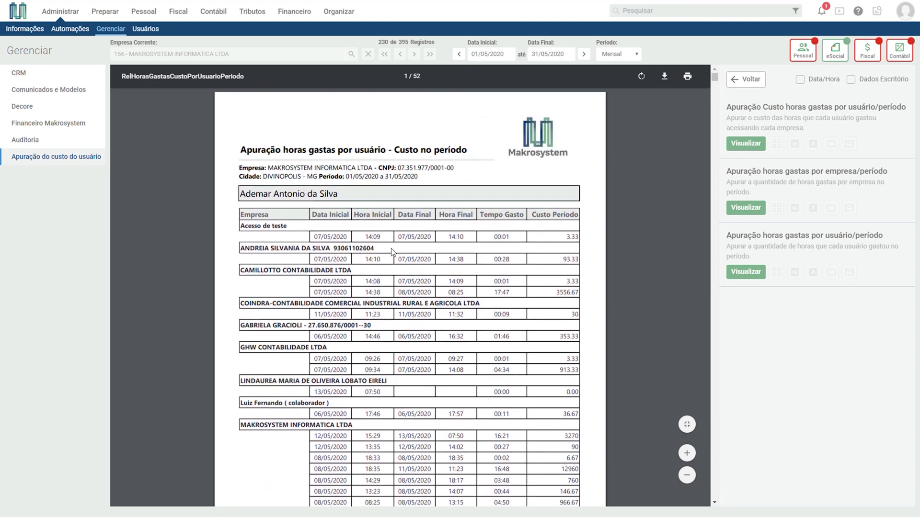
scroll(309, 194, down, 8)
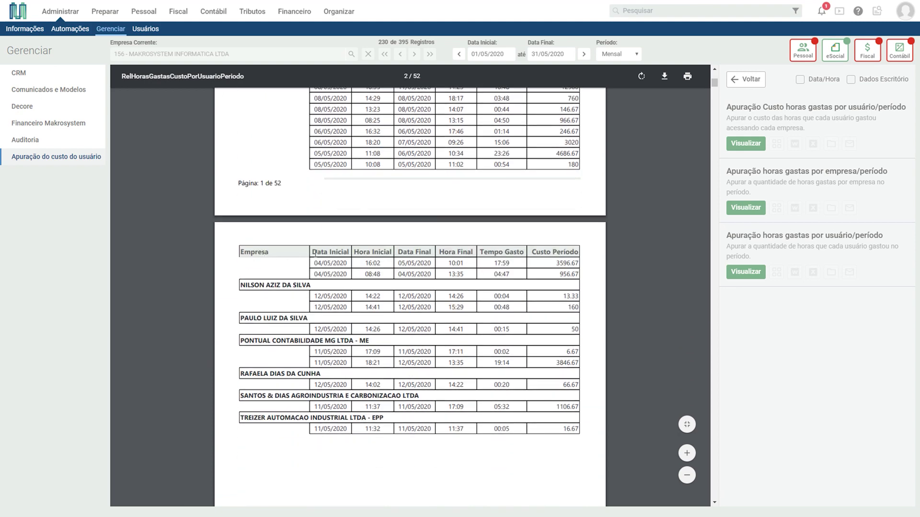
scroll(320, 255, down, 8)
scroll(321, 256, down, 3)
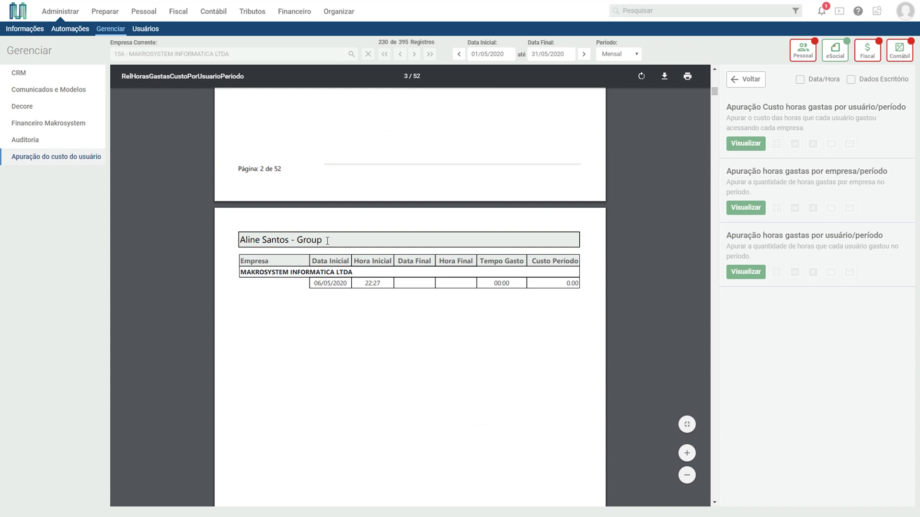
scroll(328, 241, down, 11)
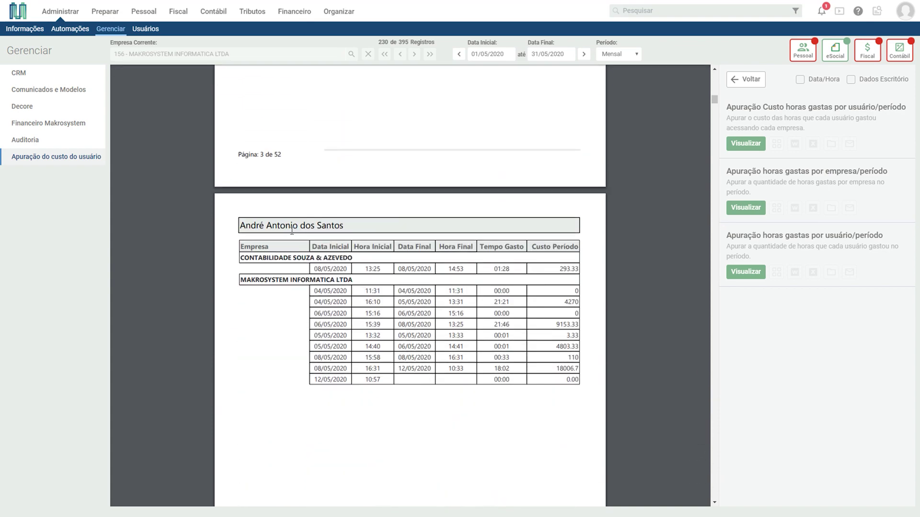
scroll(335, 230, down, 12)
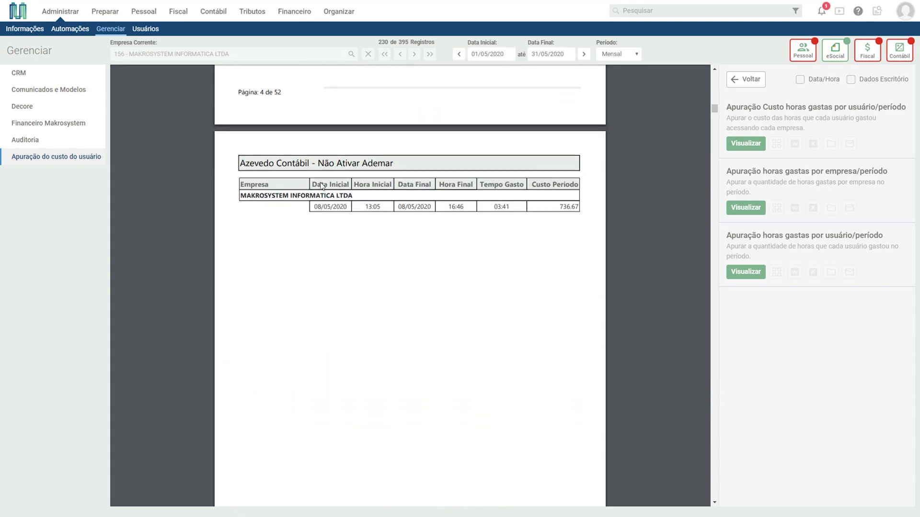
scroll(366, 231, down, 9)
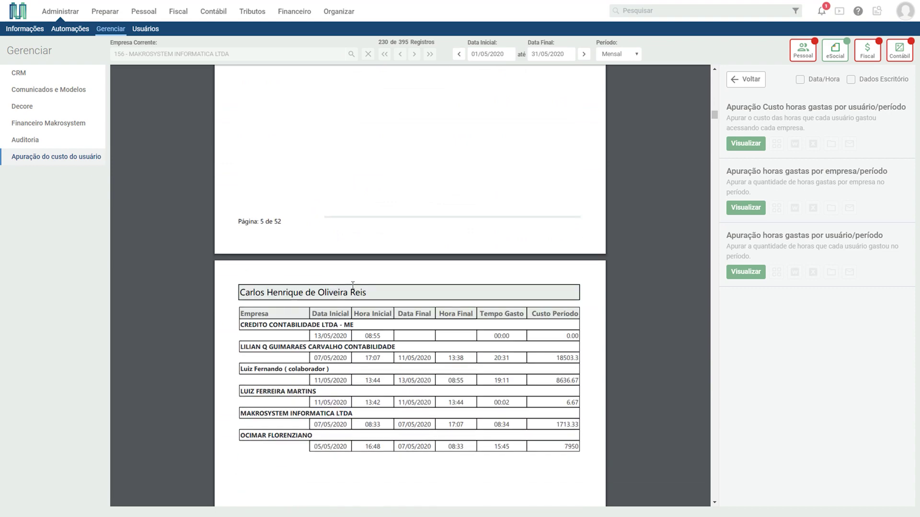
scroll(352, 285, down, 10)
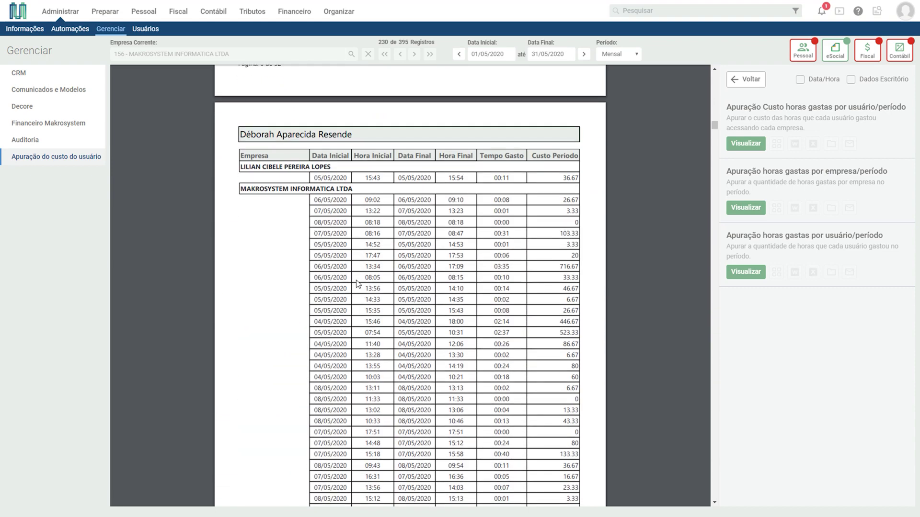
click(751, 82)
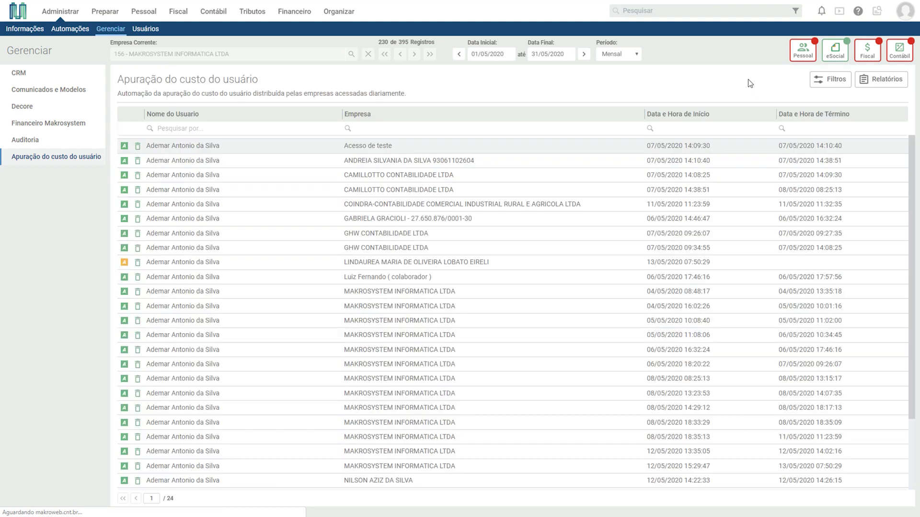
Step: Open the reports and set the detail level of Apuração Custo horas gastas por usuário/período to Sintético
click(881, 79)
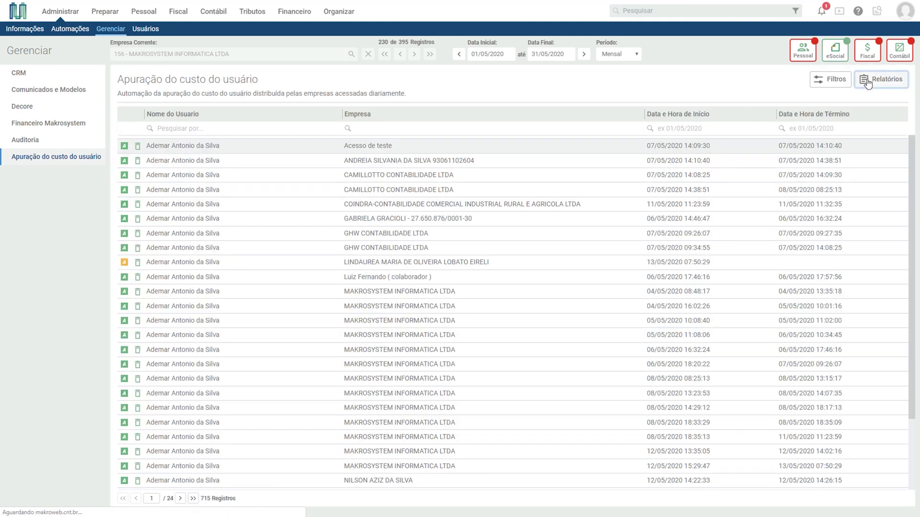
click(750, 144)
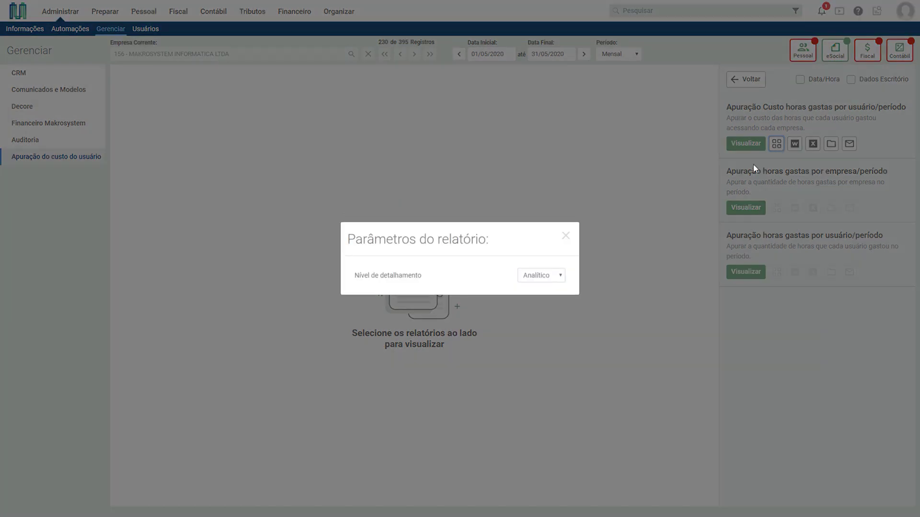
click(544, 275)
click(539, 296)
click(566, 237)
Step: View the Sintético version of the Apuração Custo horas gastas por usuário/período report, browse its first users' pages, and return to the access list
click(746, 140)
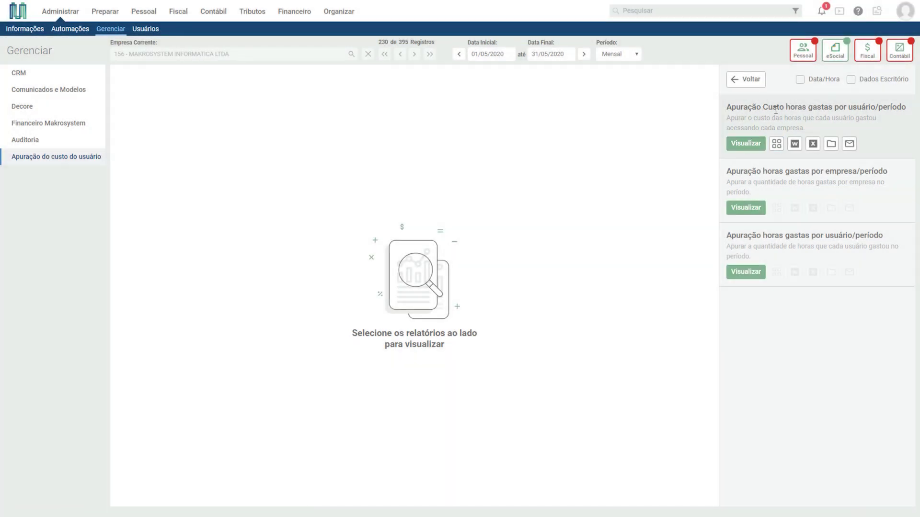
click(755, 144)
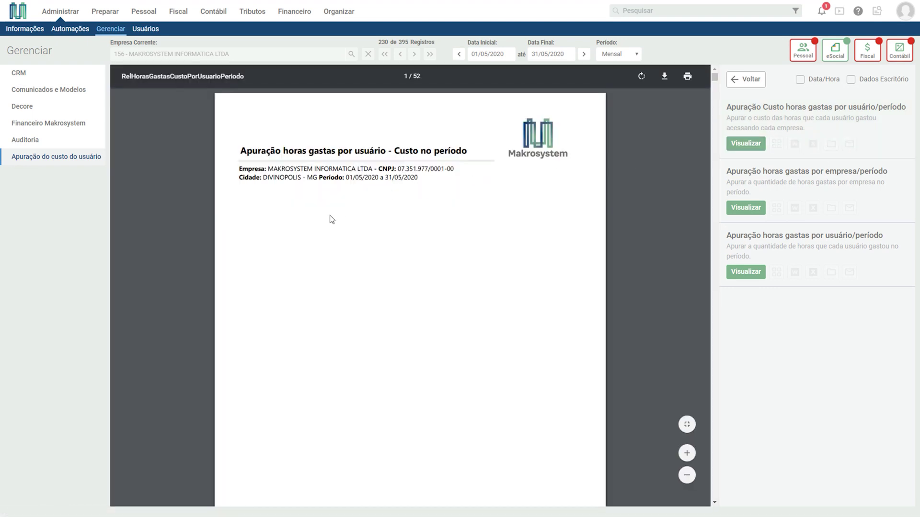
scroll(356, 234, down, 1)
scroll(357, 233, down, 10)
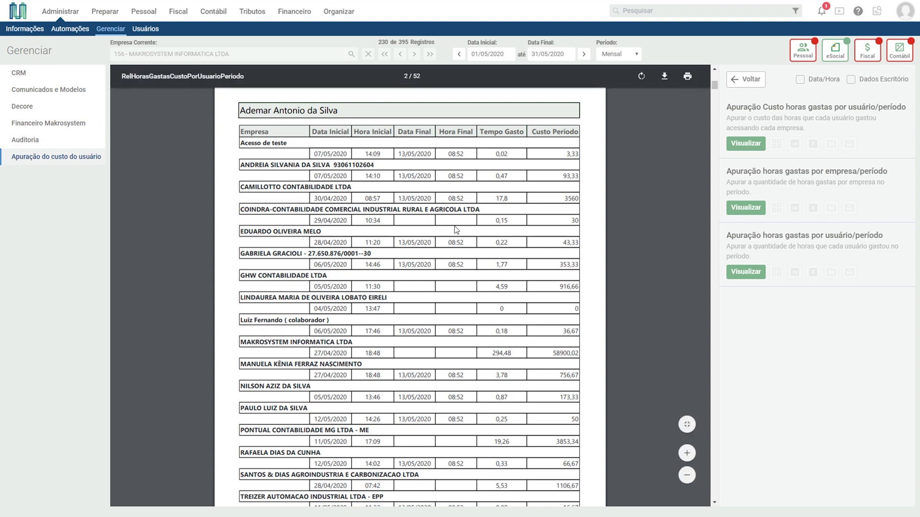
scroll(365, 157, down, 10)
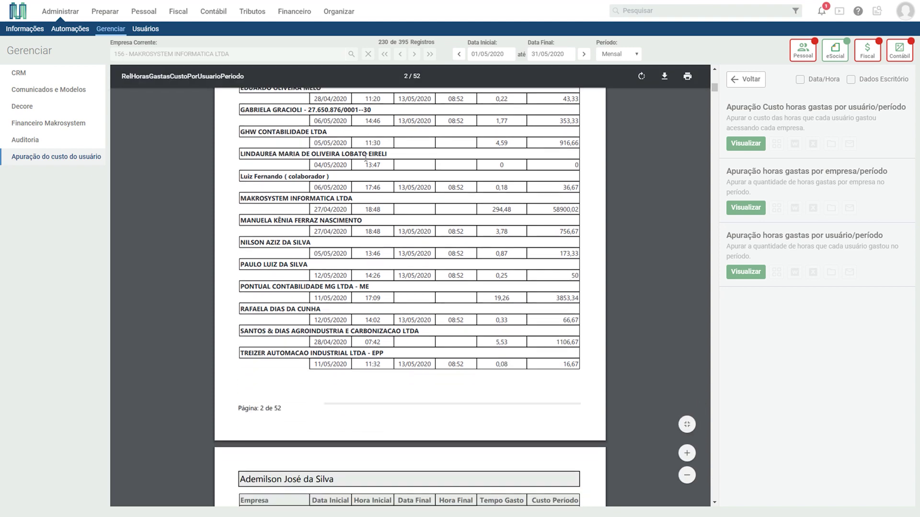
scroll(365, 157, down, 9)
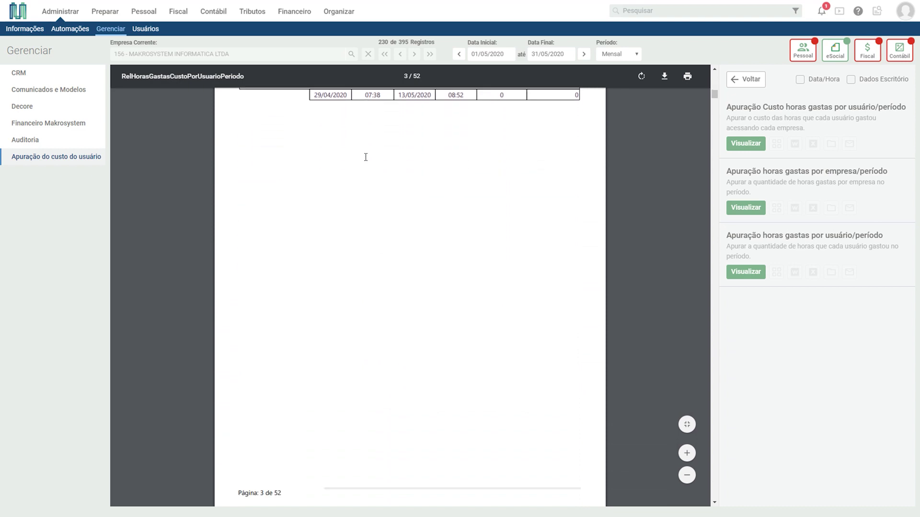
scroll(365, 157, down, 10)
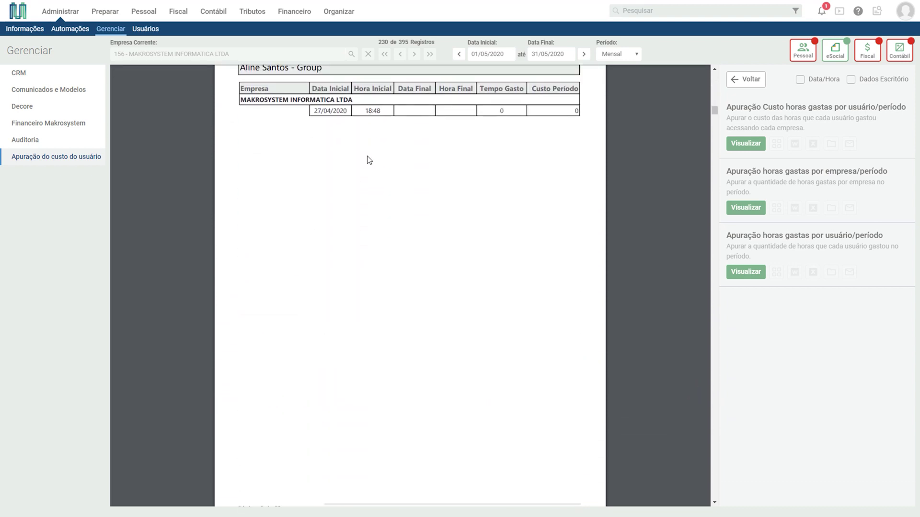
scroll(369, 159, down, 10)
scroll(369, 160, down, 10)
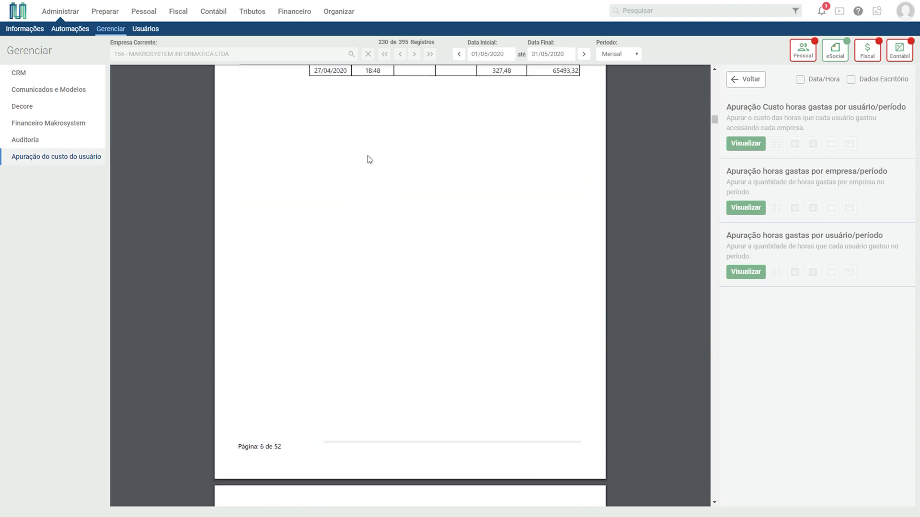
scroll(370, 156, down, 10)
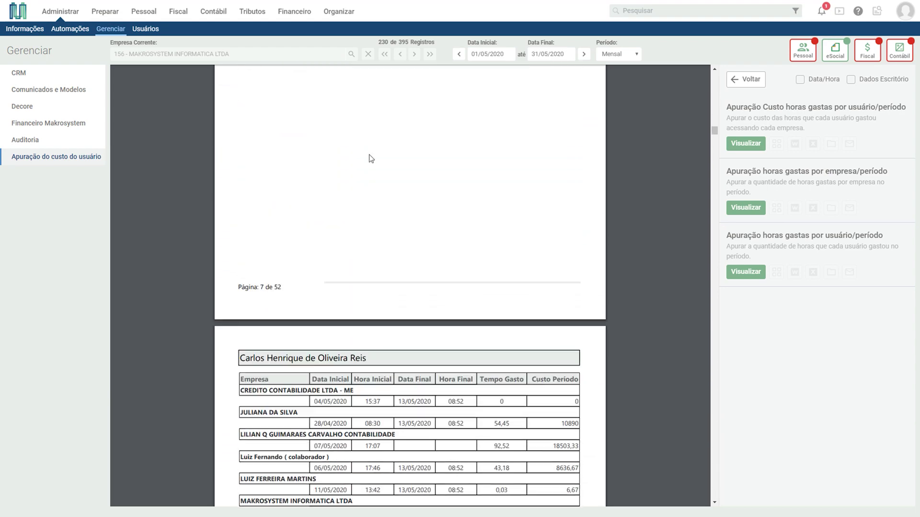
scroll(370, 157, up, 1)
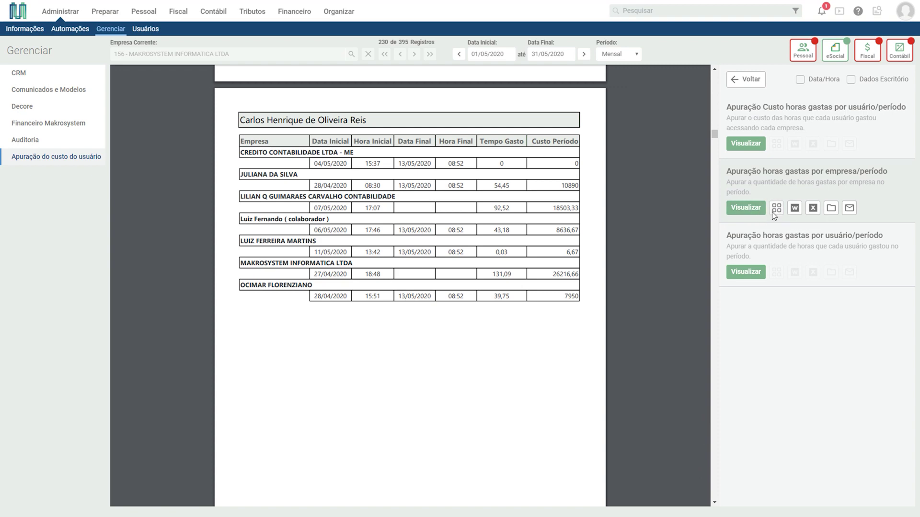
click(749, 79)
Step: Reopen the reports and check the detail level parameter of Apuração horas gastas por empresa/período, leaving it at Analítico
click(878, 80)
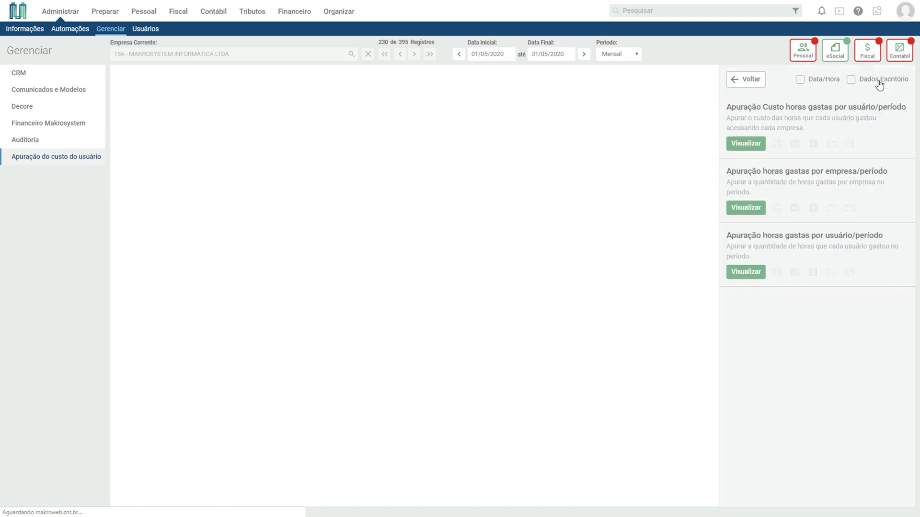
click(776, 207)
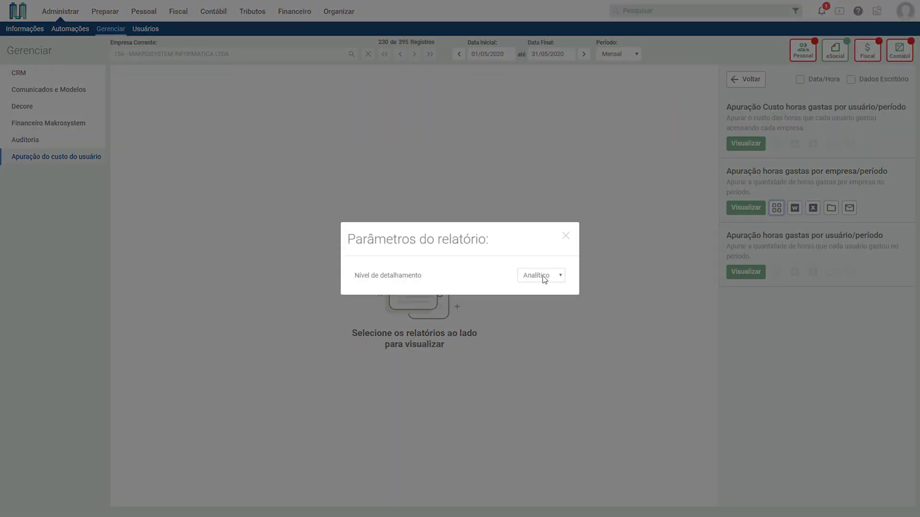
click(566, 236)
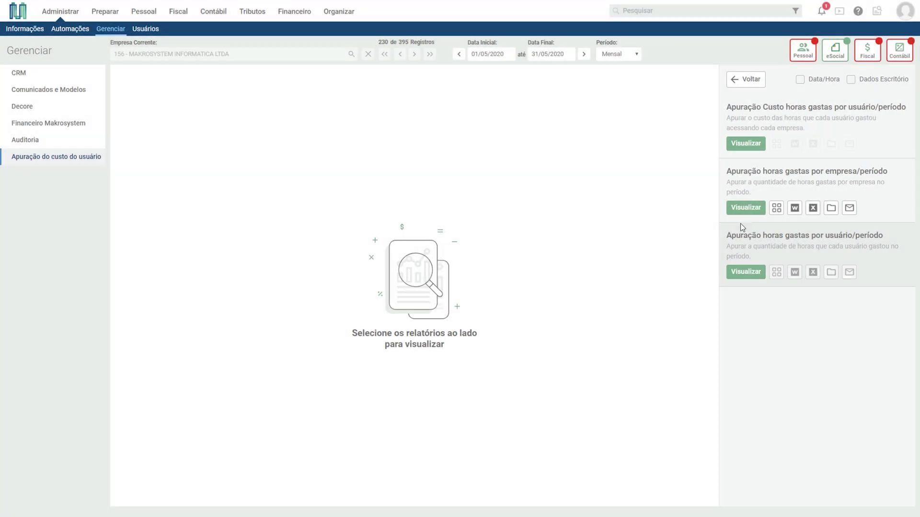
Step: View the Apuração horas gastas por empresa/período report, browse the first companies' pages, and return to the access list
click(745, 208)
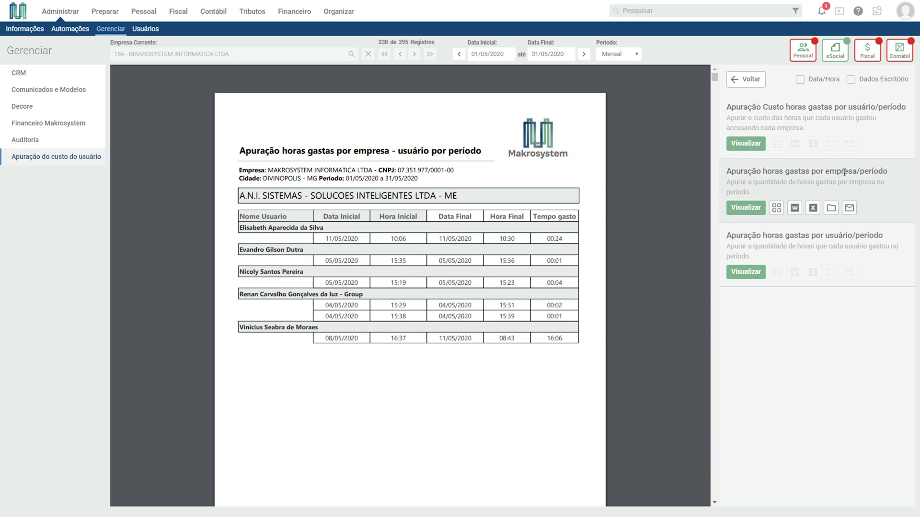
scroll(283, 218, down, 1)
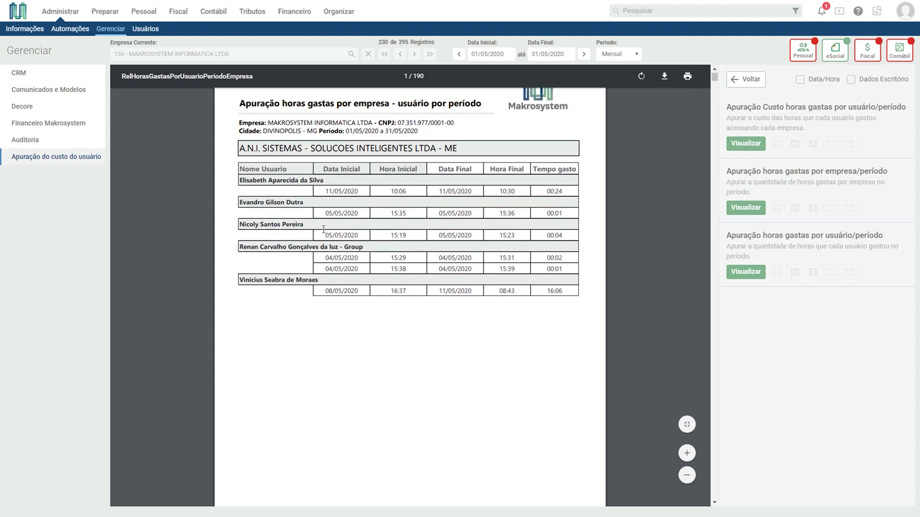
scroll(285, 280, down, 4)
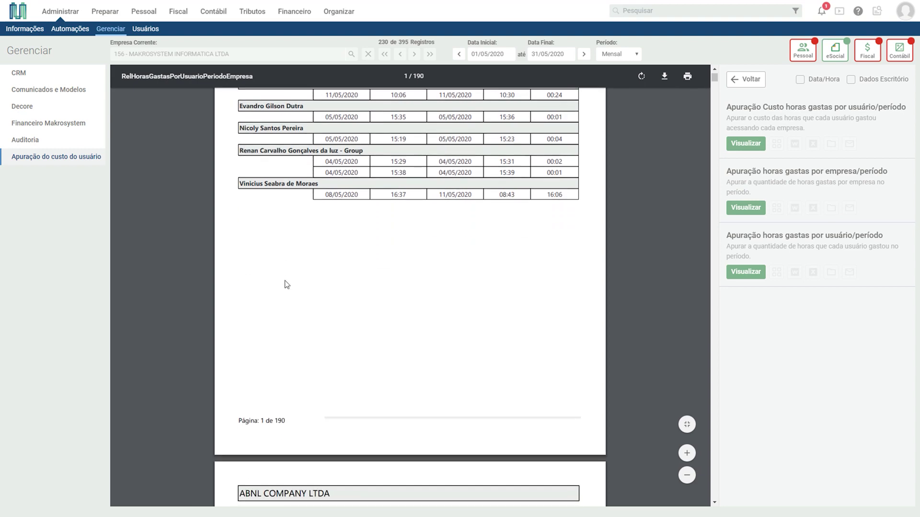
scroll(312, 254, up, 5)
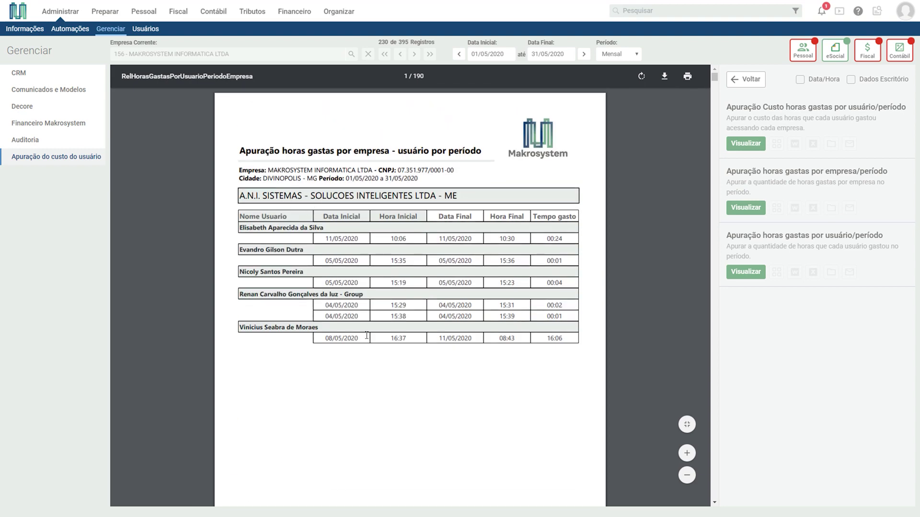
scroll(367, 336, down, 9)
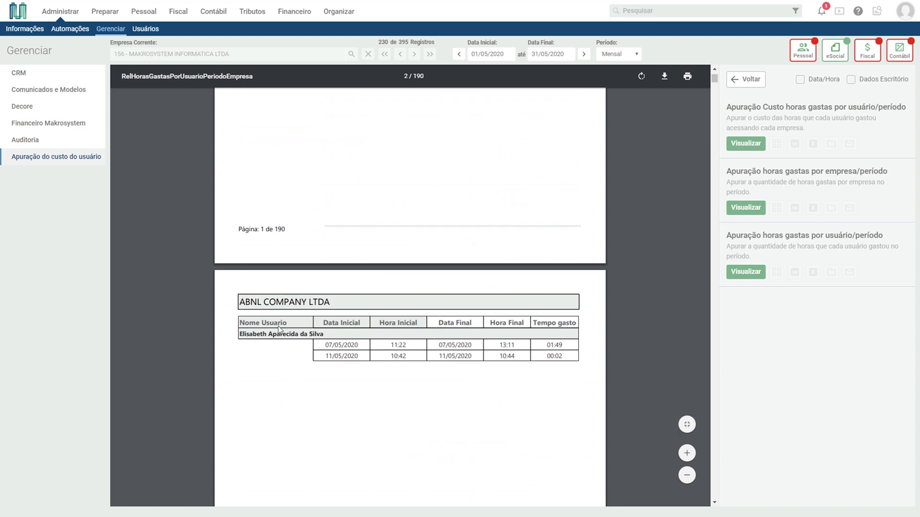
scroll(341, 353, down, 13)
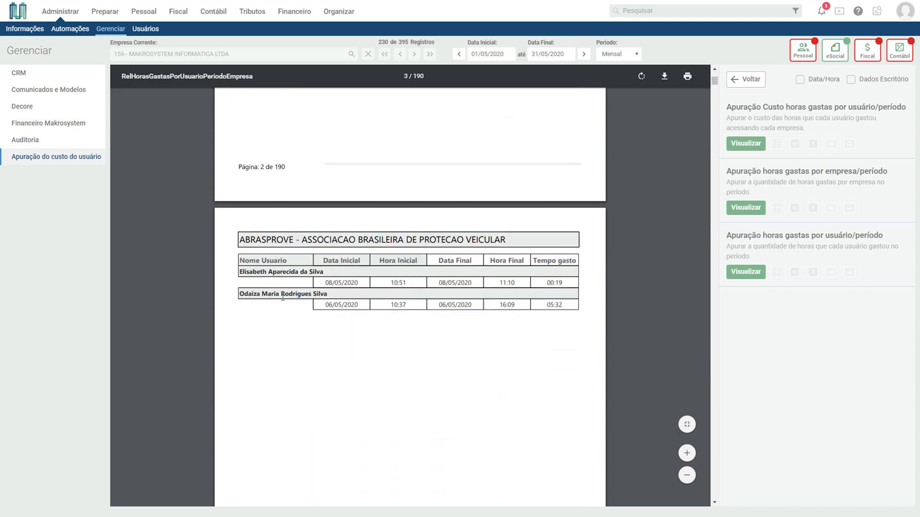
scroll(346, 298, down, 12)
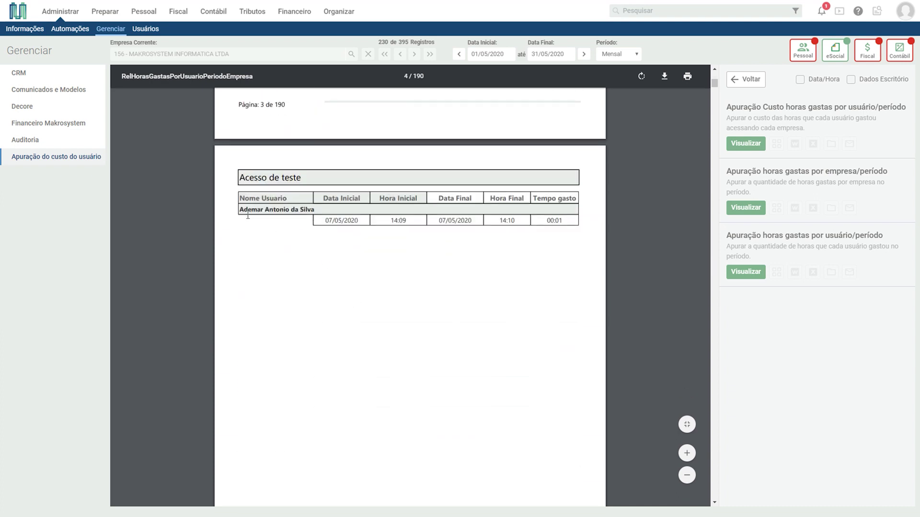
scroll(331, 228, down, 12)
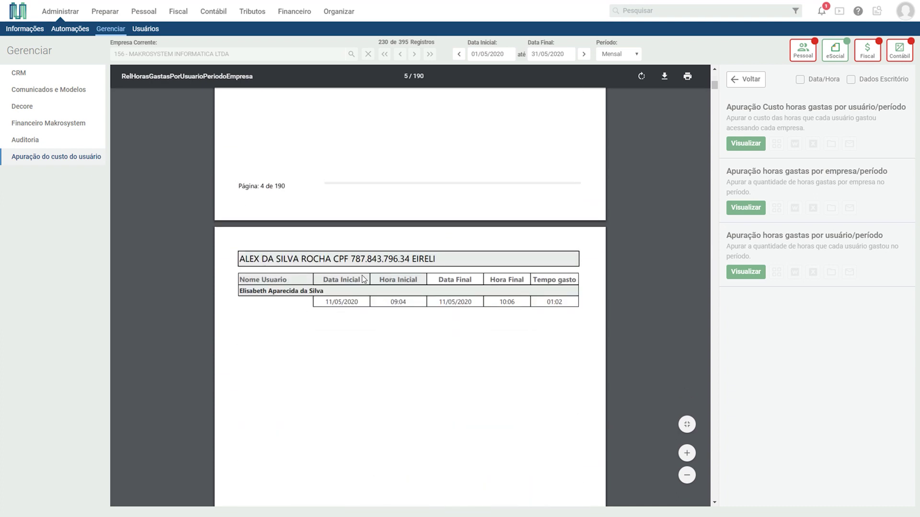
click(746, 79)
Step: Reopen the reports and check the detail level parameter of Apuração horas gastas por usuário/período, leaving it at Analítico
click(882, 79)
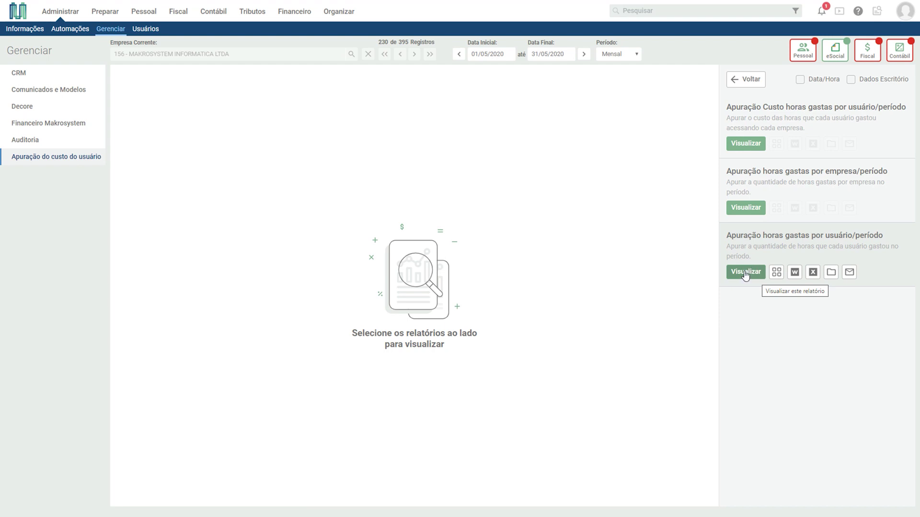
click(776, 272)
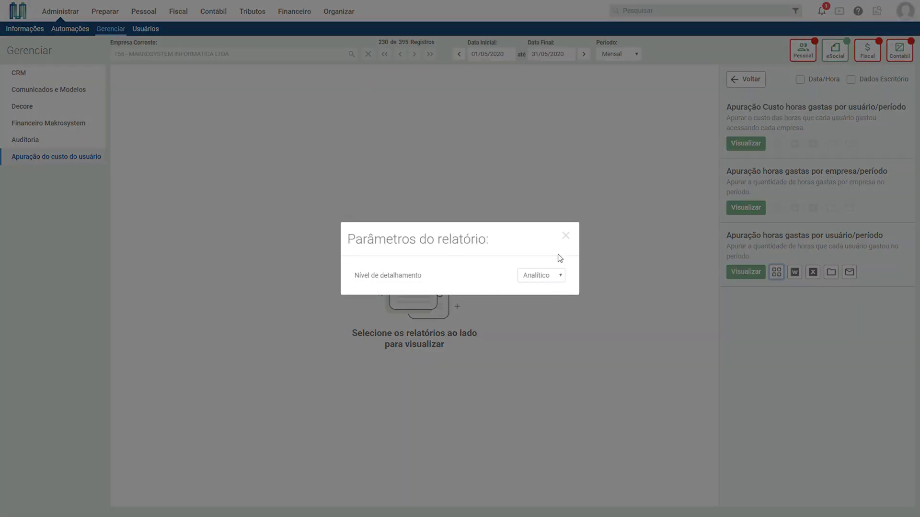
click(566, 239)
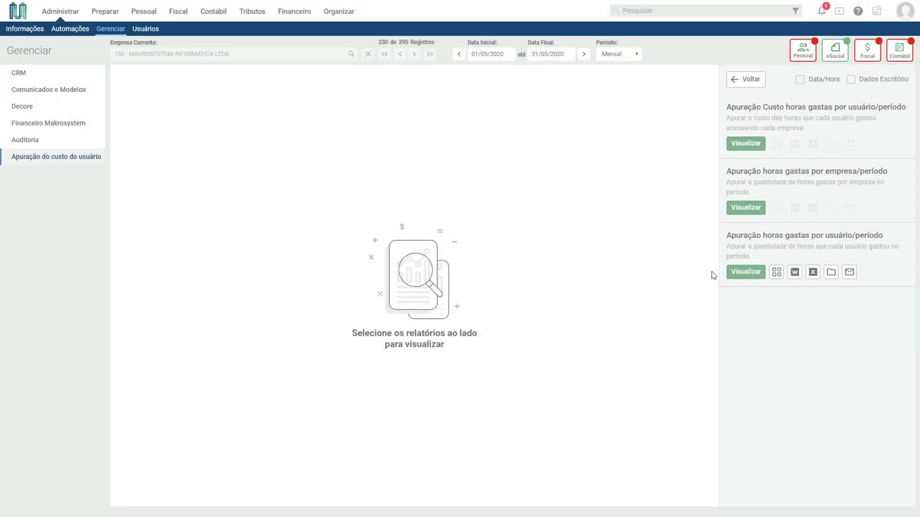
Step: View the Analítico version of the Apuração horas gastas por usuário/período report and browse the first users' pages
click(748, 273)
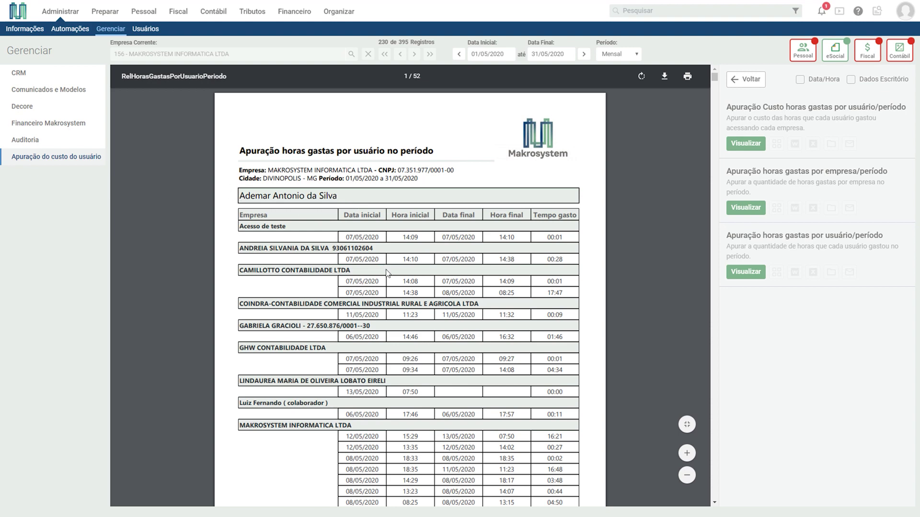
scroll(391, 245, down, 2)
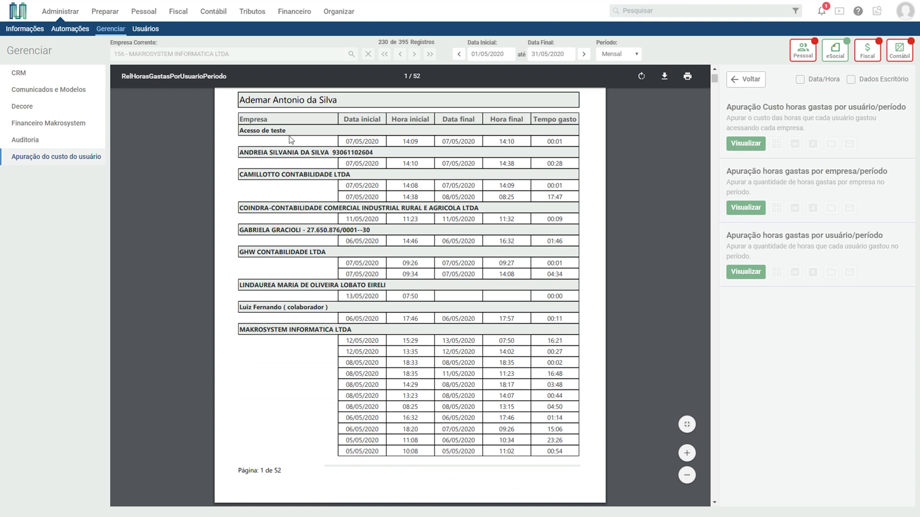
scroll(297, 249, down, 10)
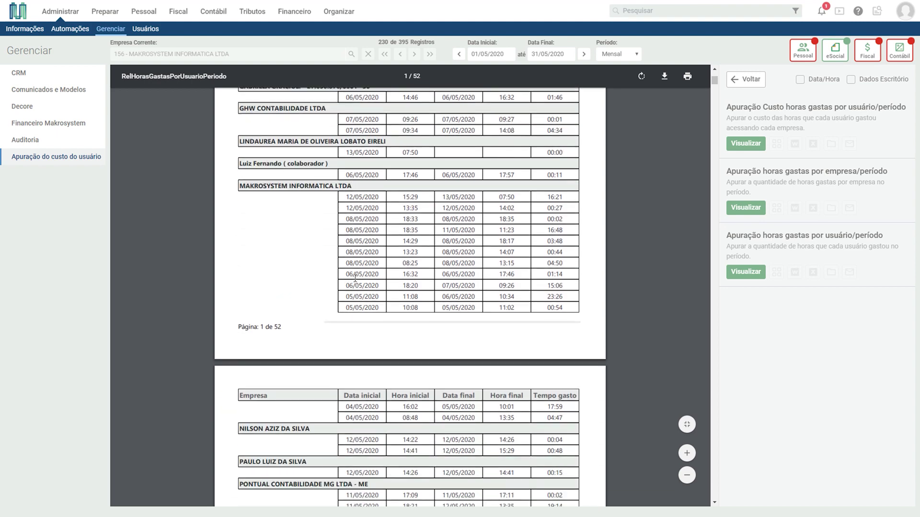
scroll(359, 275, down, 4)
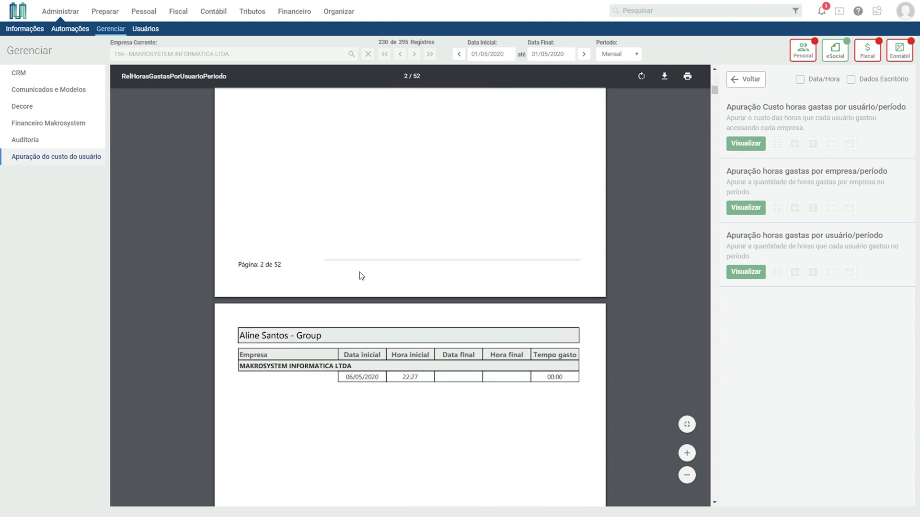
scroll(365, 343, down, 10)
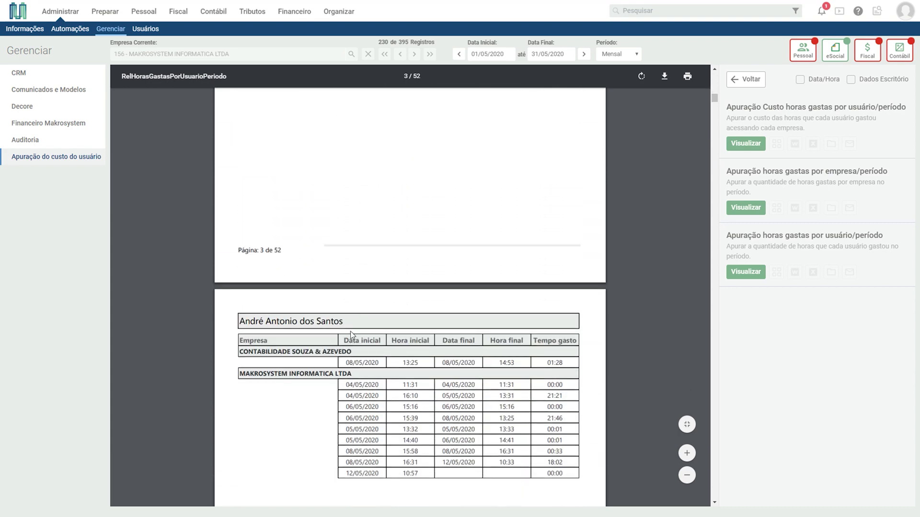
scroll(350, 333, down, 2)
scroll(355, 330, down, 7)
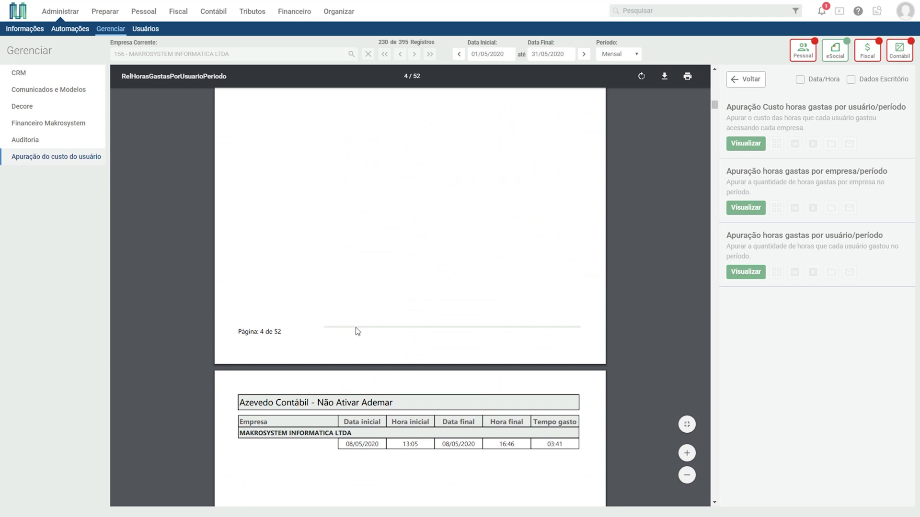
Step: Set the detail level of Apuração horas gastas por usuário/período to Sintético, and view the report again before returning to the access list
click(774, 273)
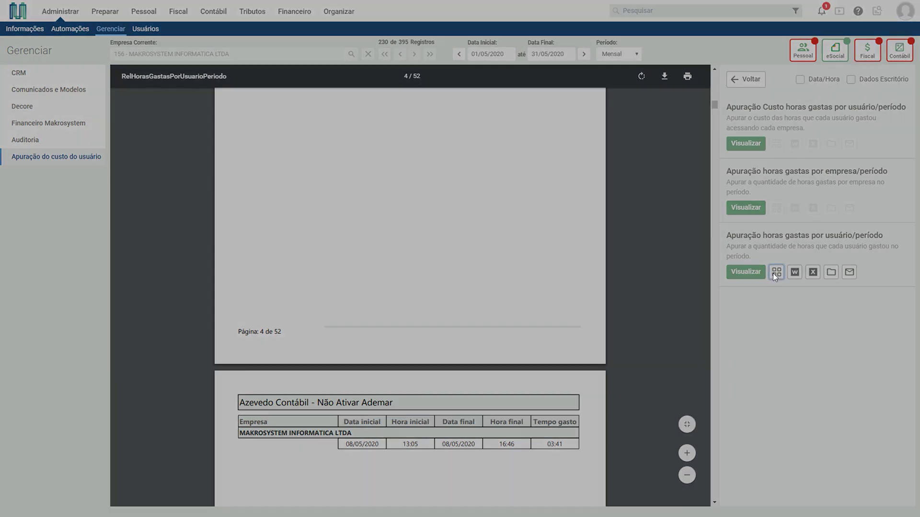
click(559, 277)
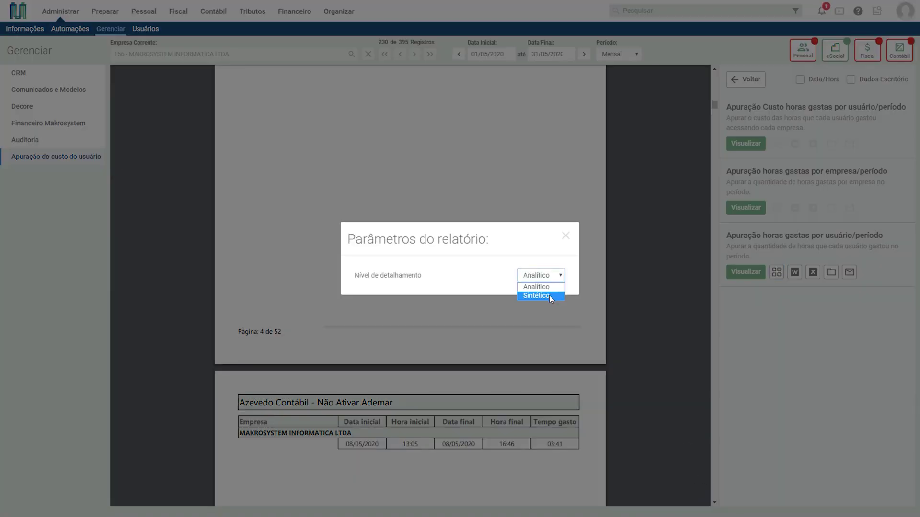
click(549, 295)
click(565, 237)
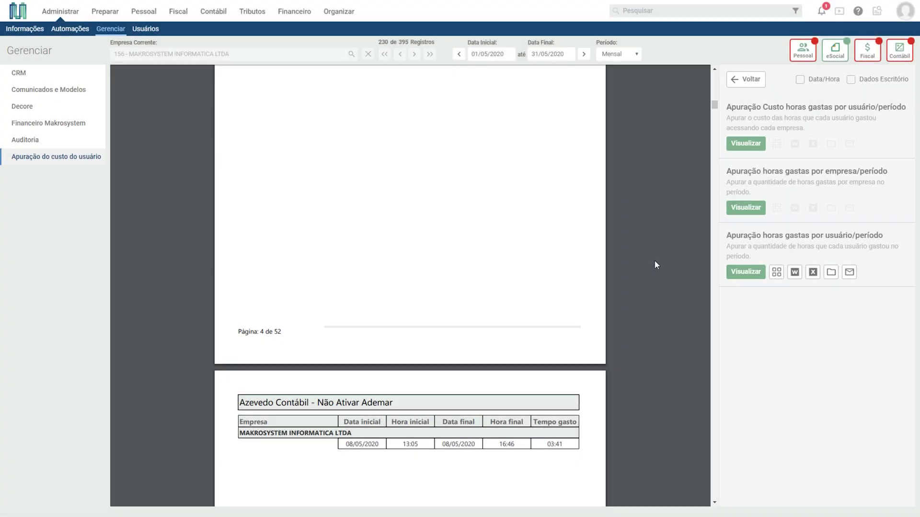
click(748, 277)
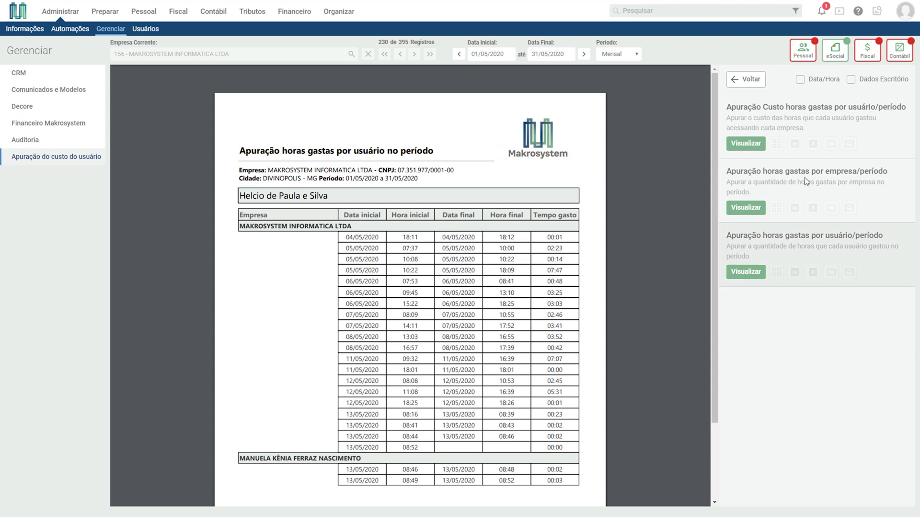
click(747, 79)
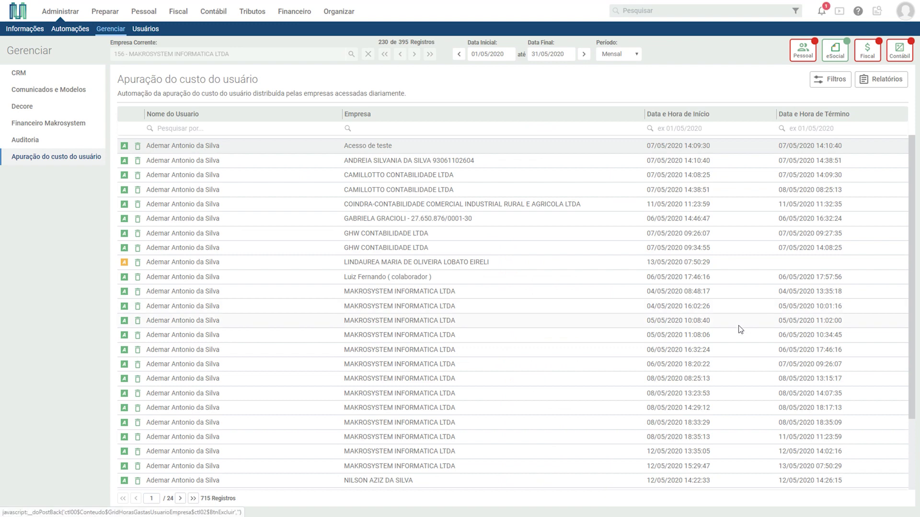